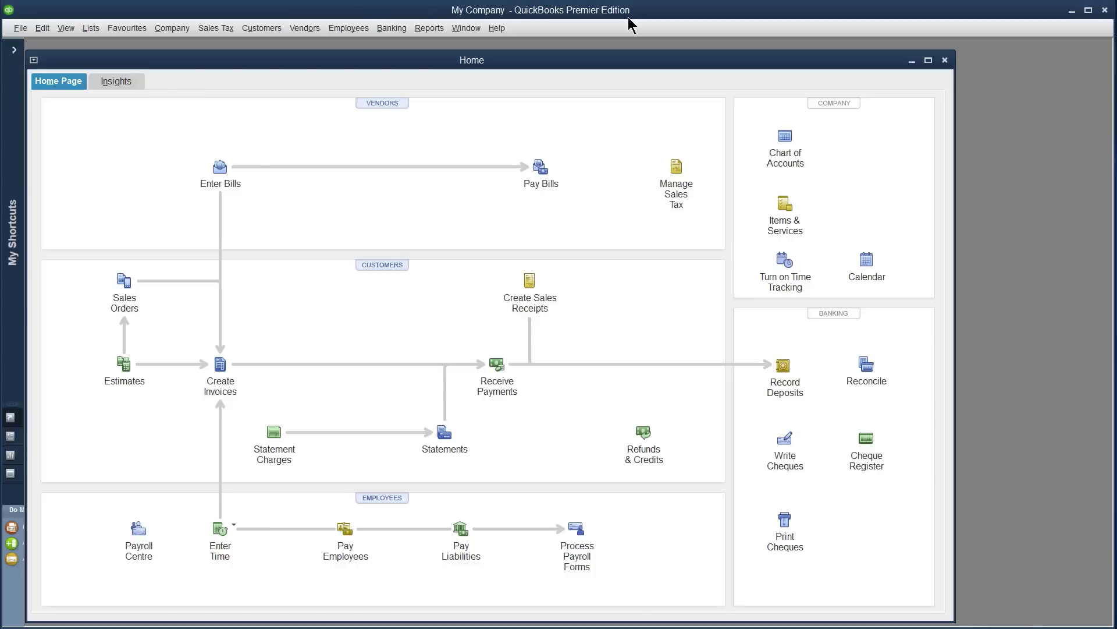
- Bring up the Product Information window for the open My Company file with F2
{"action": "key", "text": "F2"}
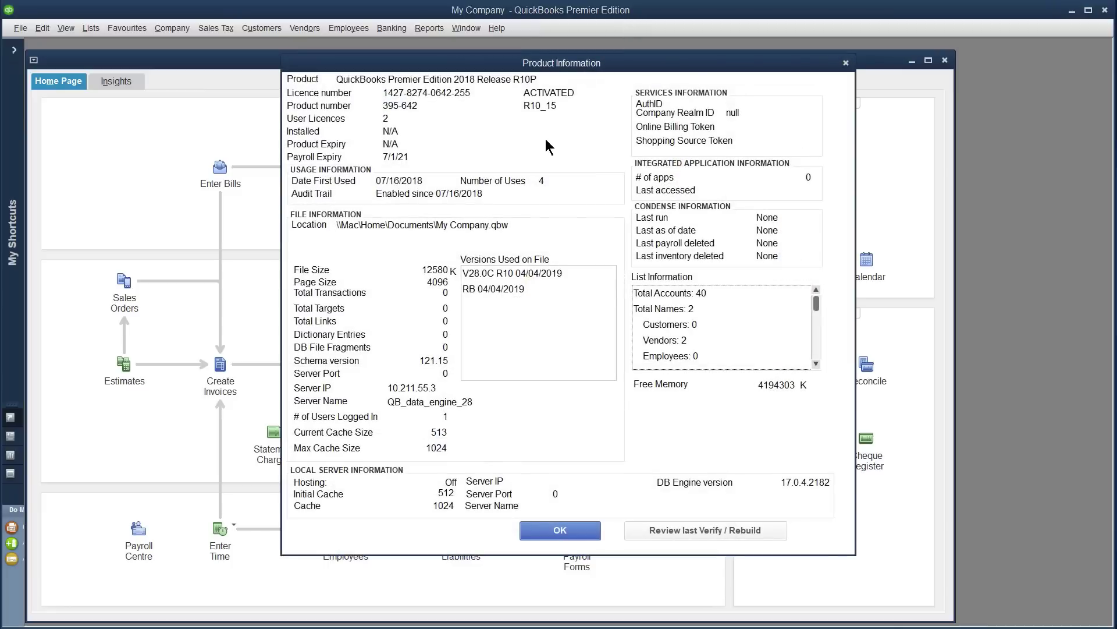
- Highlight the company file's location path, then close Product Information
{"action": "left_click_drag", "start_coordinate": [512, 226], "coordinate": [329, 228]}
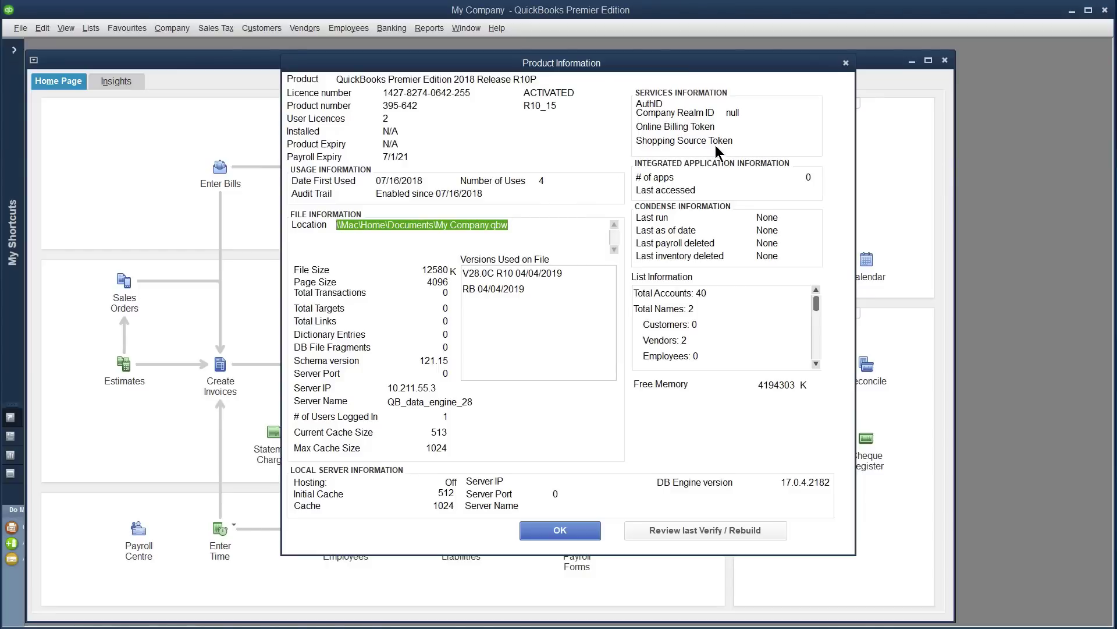
{"action": "left_click", "coordinate": [845, 63]}
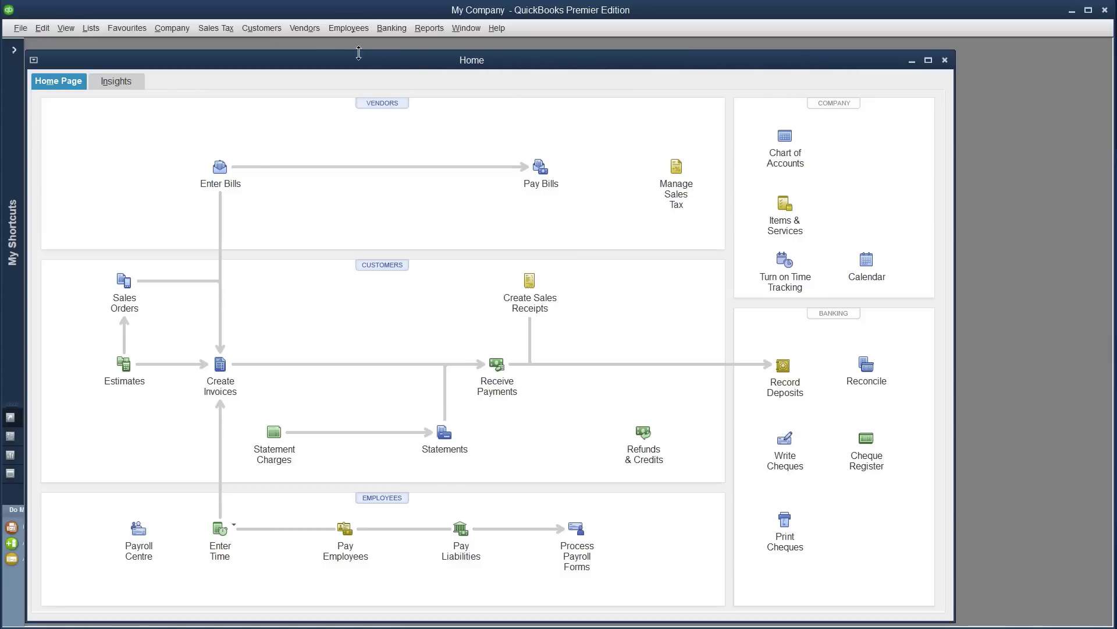
- Rebuild the My Company data file via Utilities > Rebuild Data, saving a default-named backup first
{"action": "left_click", "coordinate": [20, 29]}
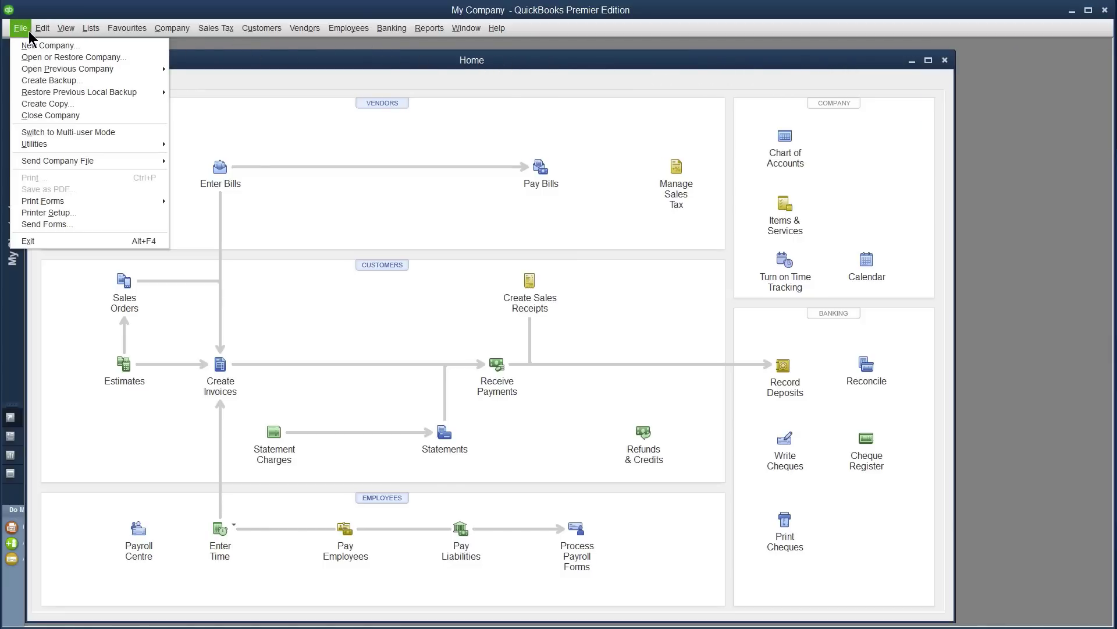
{"action": "mouse_move", "coordinate": [25, 149]}
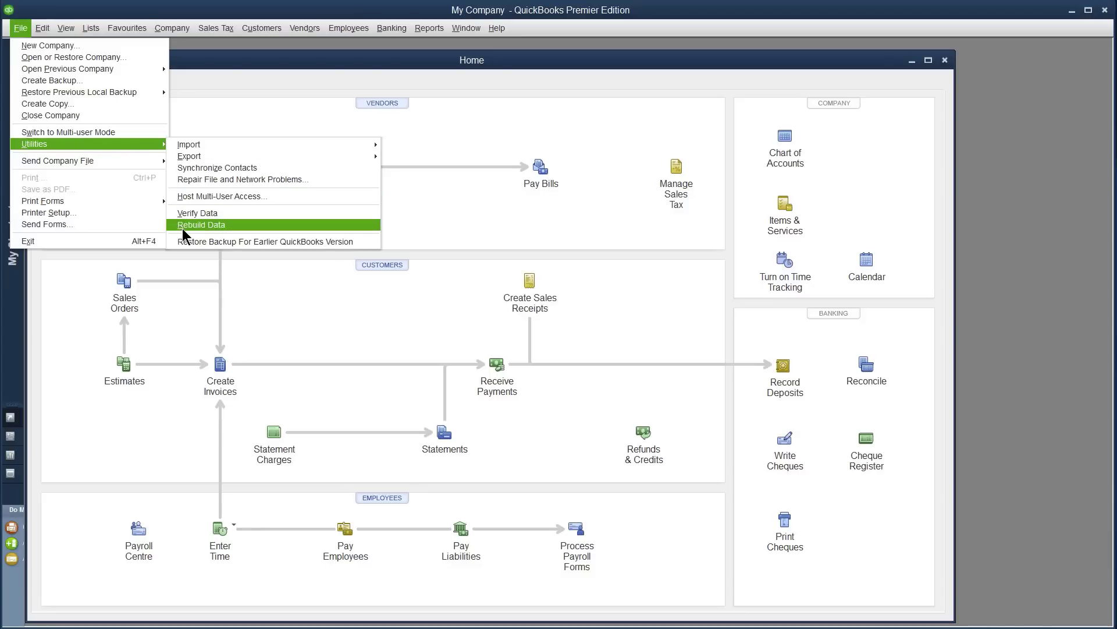
{"action": "left_click", "coordinate": [203, 226]}
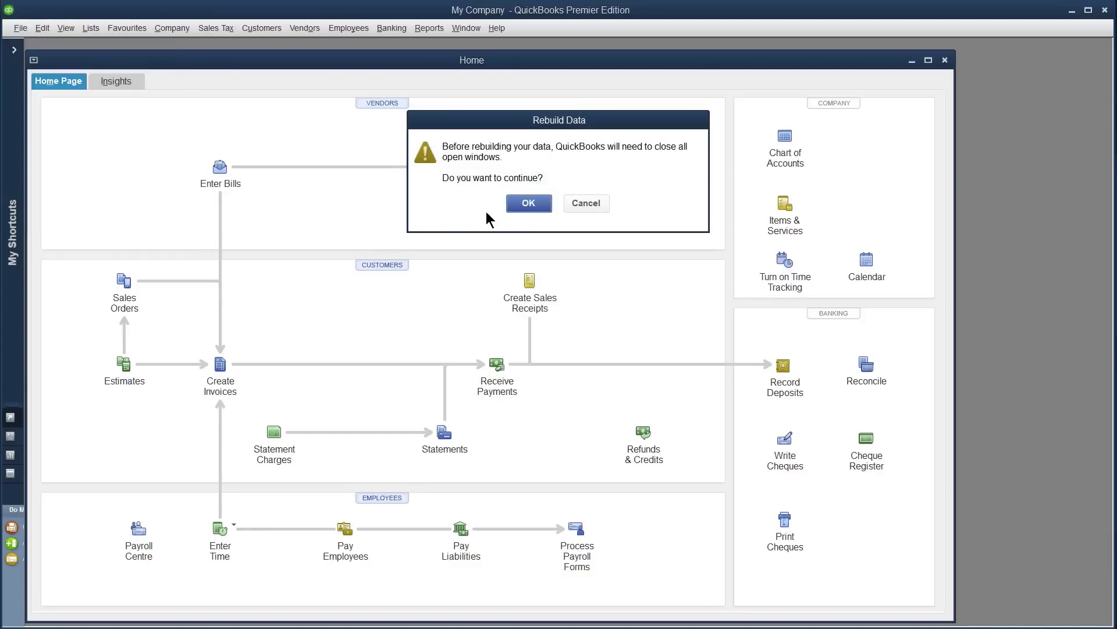
{"action": "left_click", "coordinate": [538, 209]}
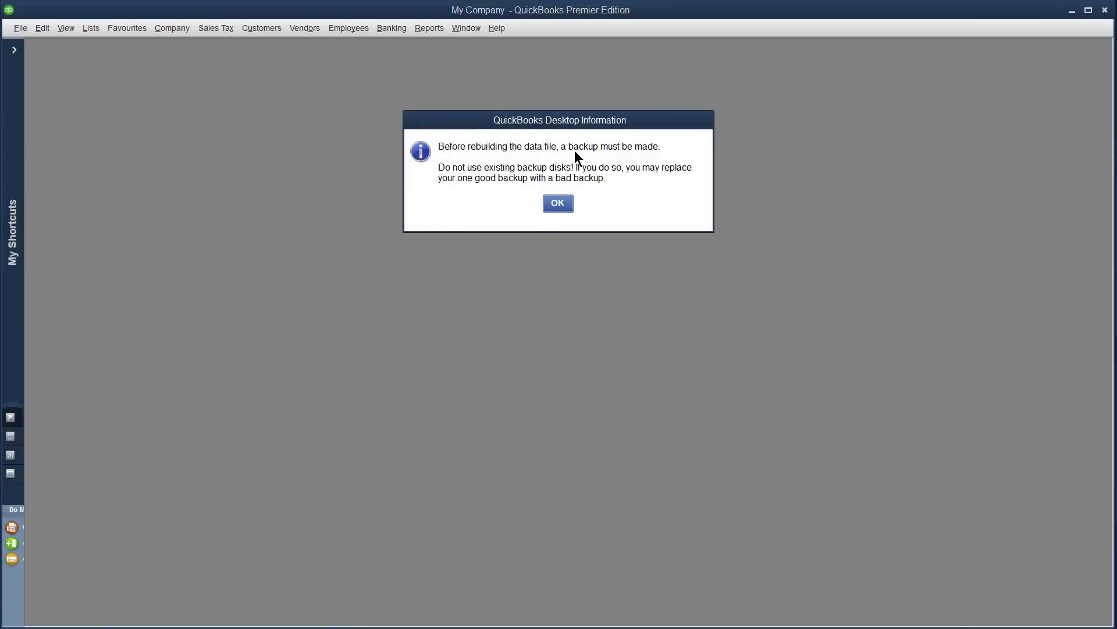
{"action": "left_click", "coordinate": [565, 206]}
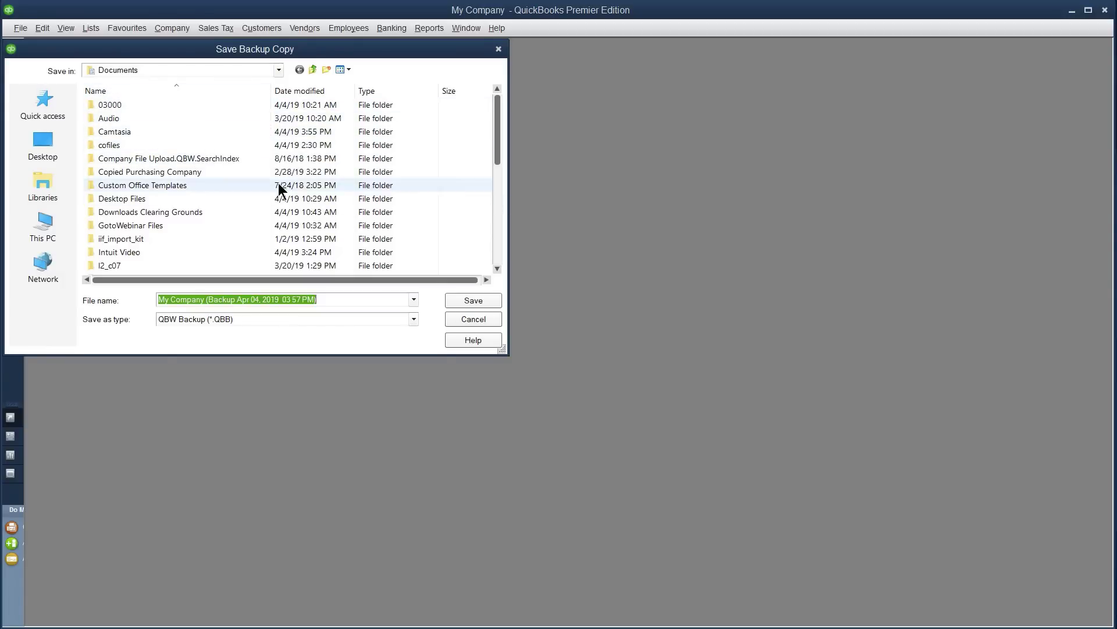
{"action": "left_click", "coordinate": [483, 300]}
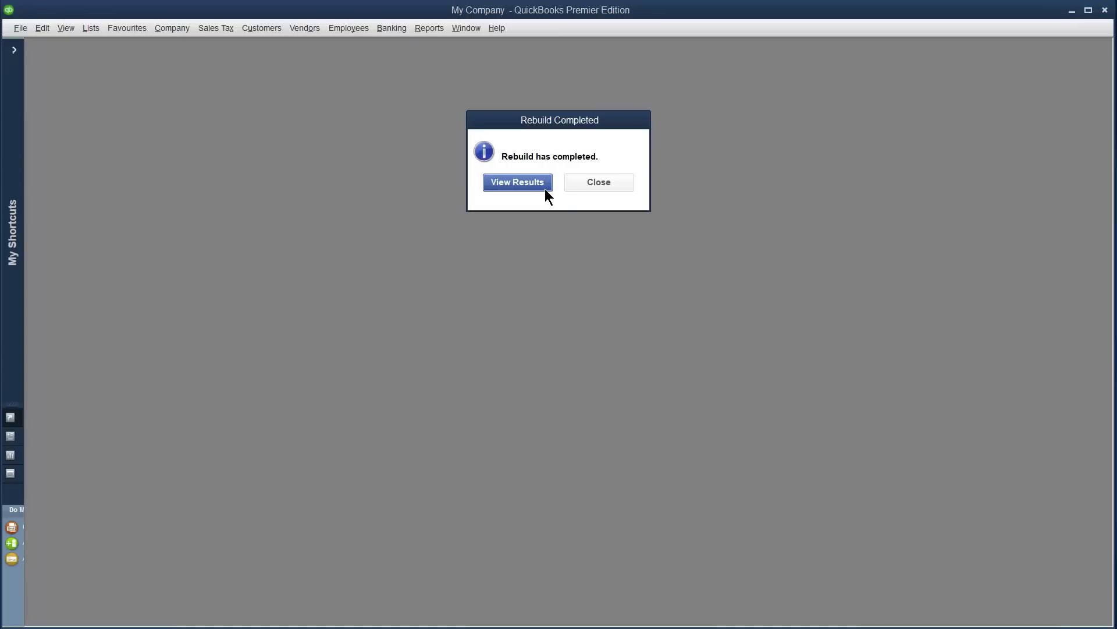
{"action": "left_click", "coordinate": [607, 185]}
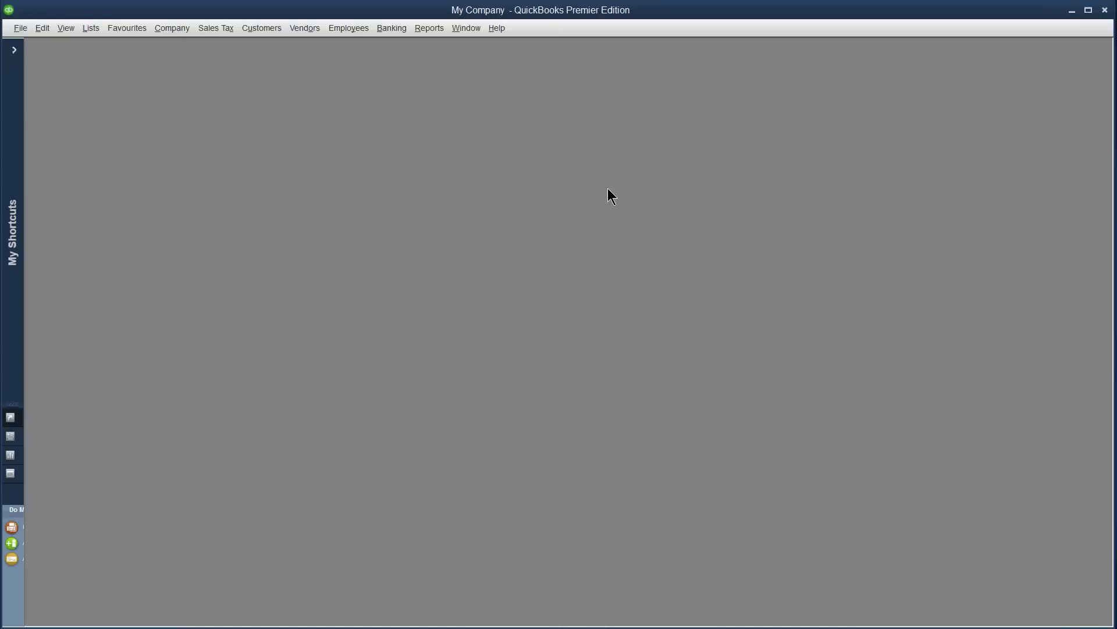
- Exit QuickBooks Desktop from the title bar
{"action": "left_click", "coordinate": [1105, 10]}
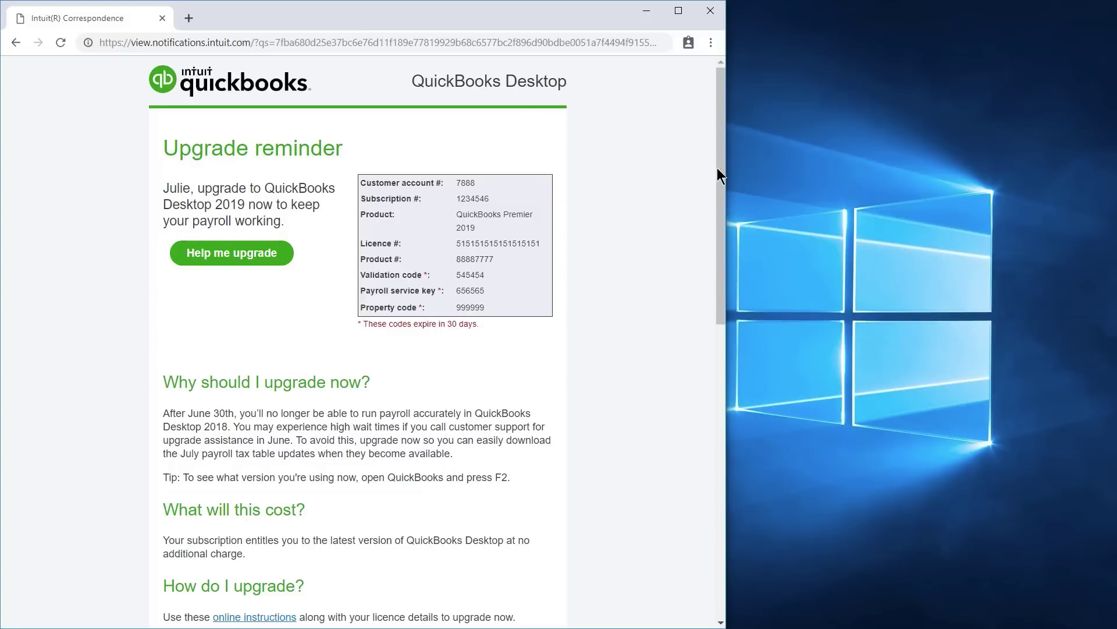
- Follow the upgrade email's 'online instructions' link to the QuickBooks Downloads & Updates page
{"action": "scroll", "coordinate": [717, 168], "scroll_direction": "down", "scroll_amount": 4}
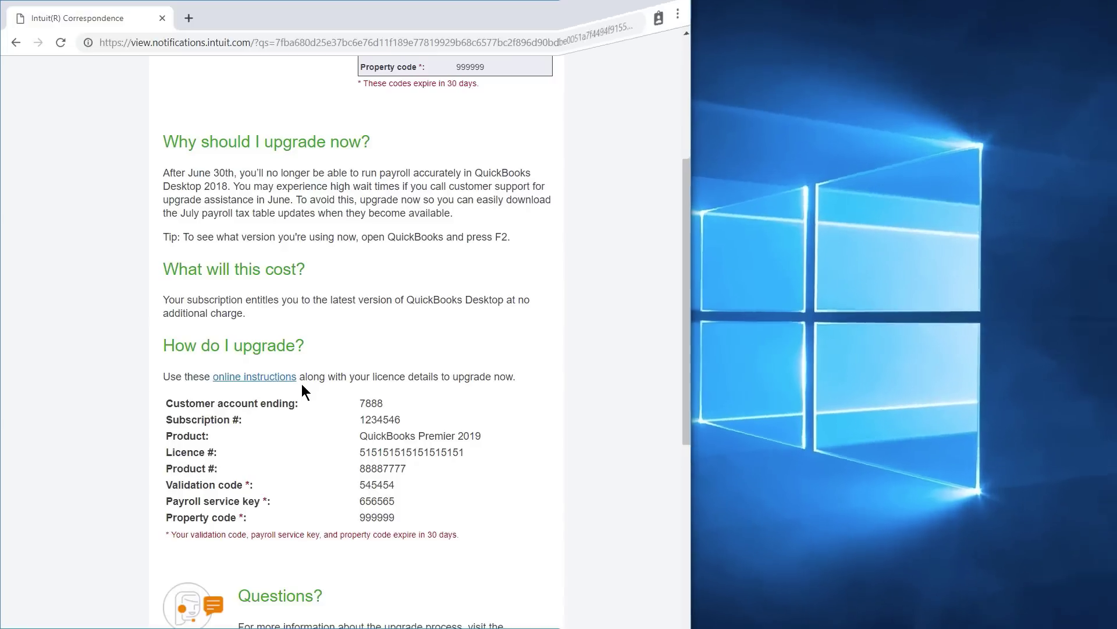
{"action": "left_click", "coordinate": [296, 378]}
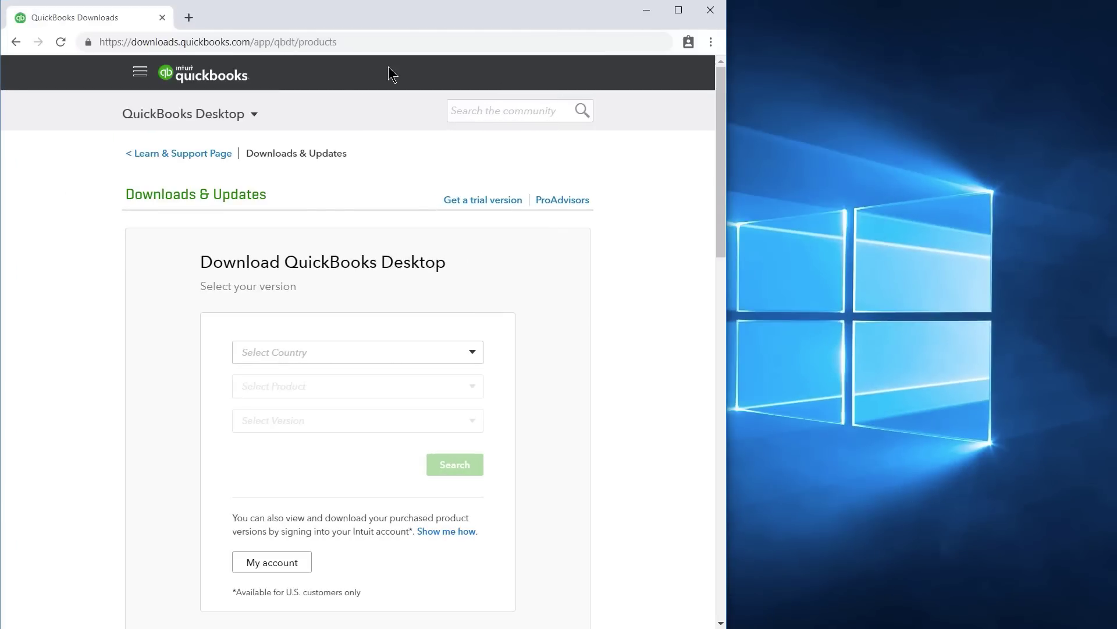
- Search the downloads for Canada (CA), QuickBooks Desktop Premier, version 2019
{"action": "left_click_drag", "start_coordinate": [347, 41], "coordinate": [89, 37]}
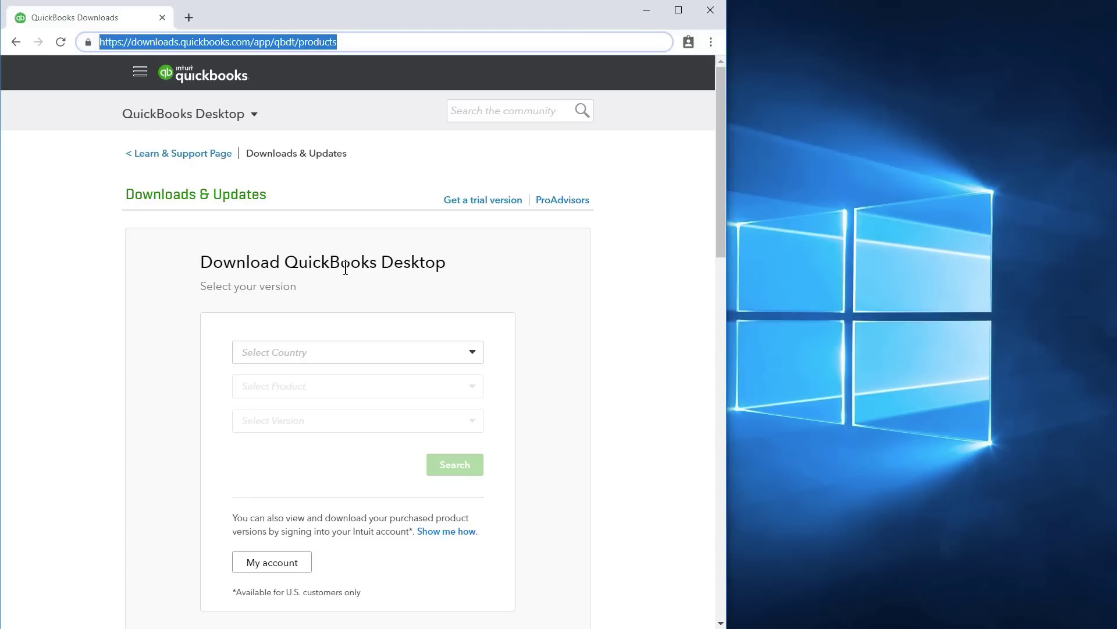
{"action": "left_click", "coordinate": [447, 353]}
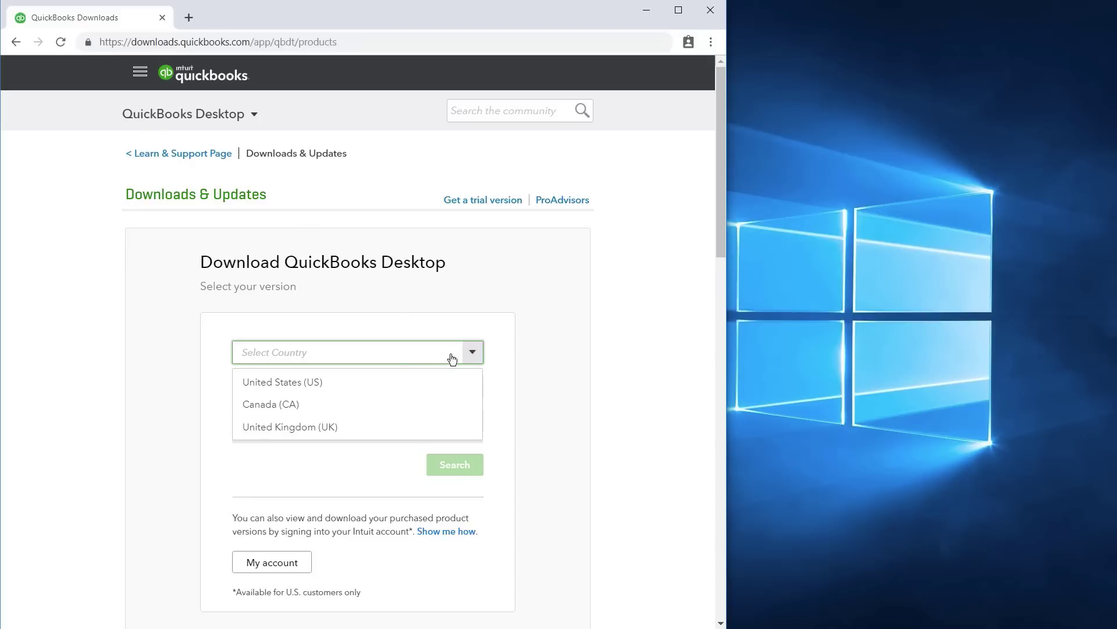
{"action": "left_click", "coordinate": [273, 414]}
{"action": "left_click", "coordinate": [470, 386]}
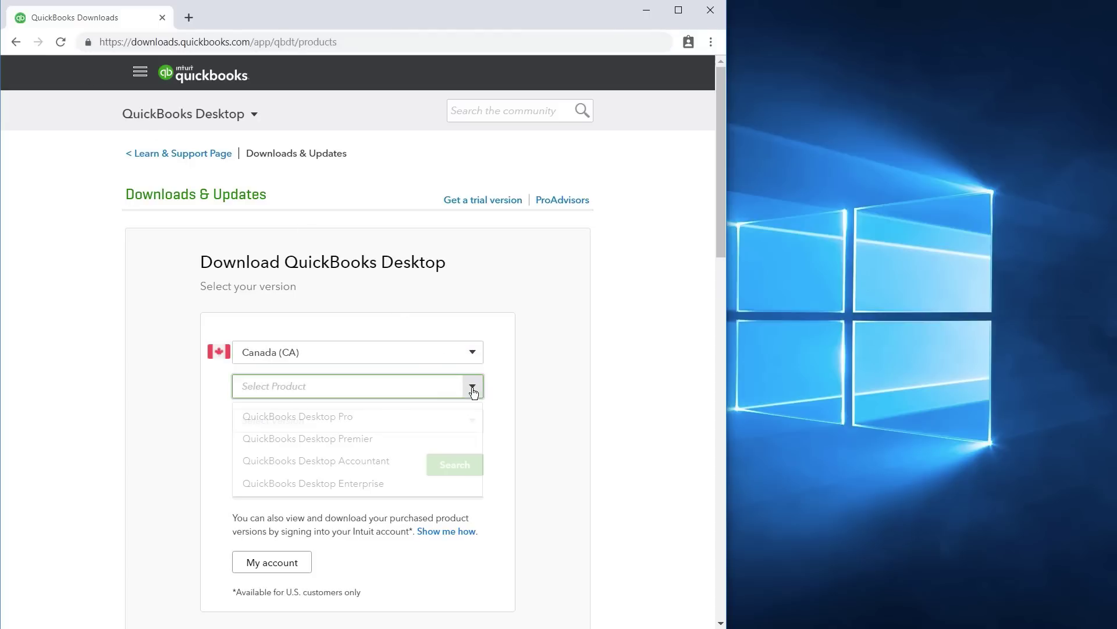
{"action": "left_click", "coordinate": [354, 450]}
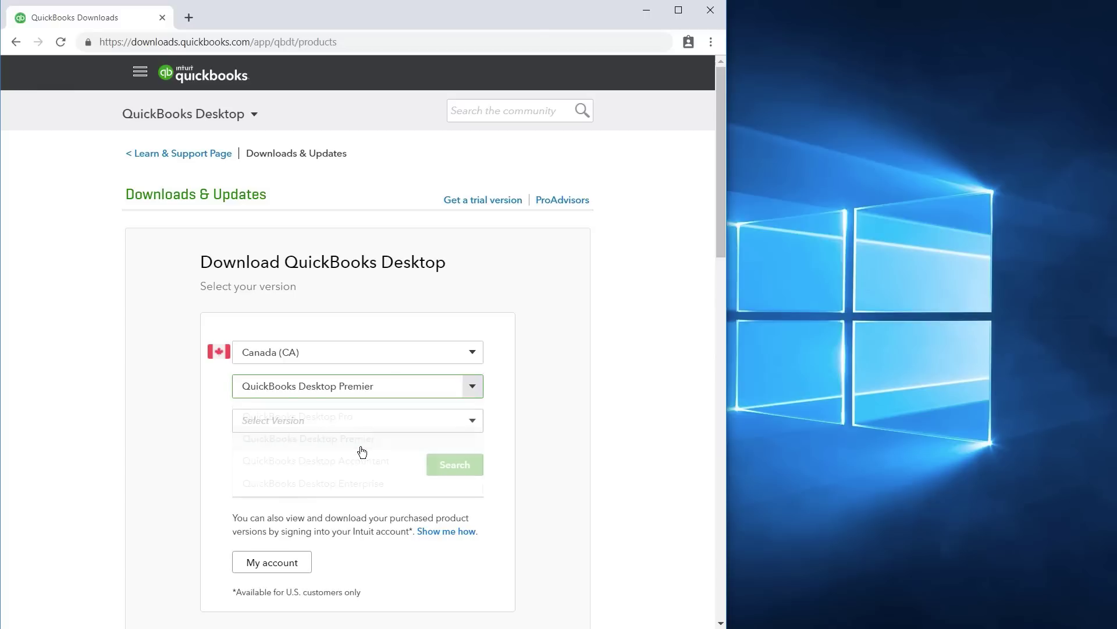
{"action": "left_click", "coordinate": [464, 427]}
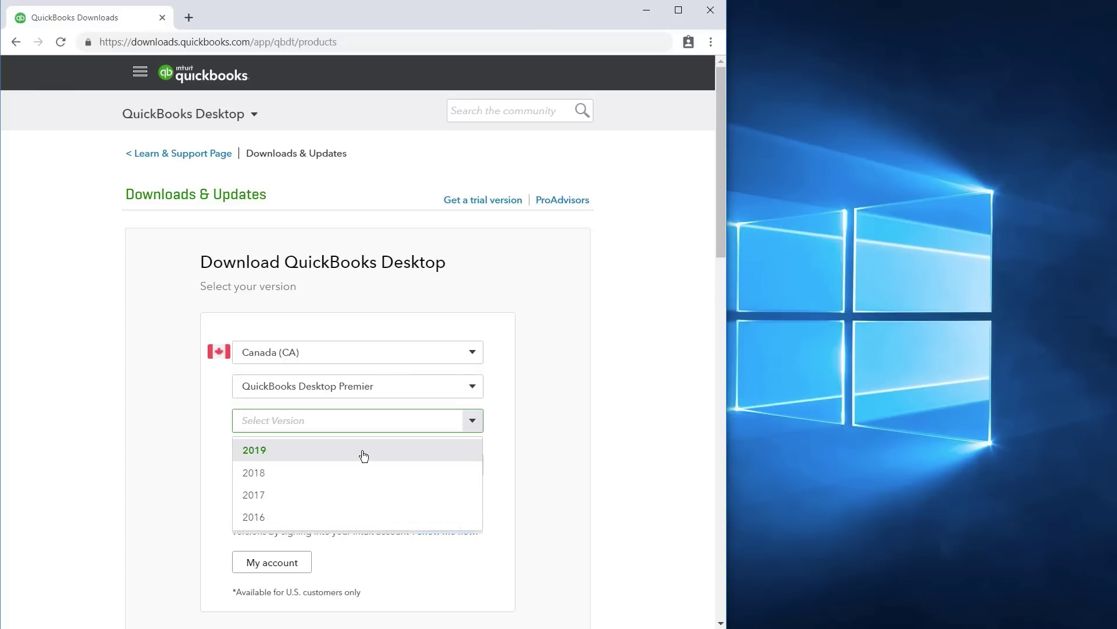
{"action": "left_click", "coordinate": [356, 457]}
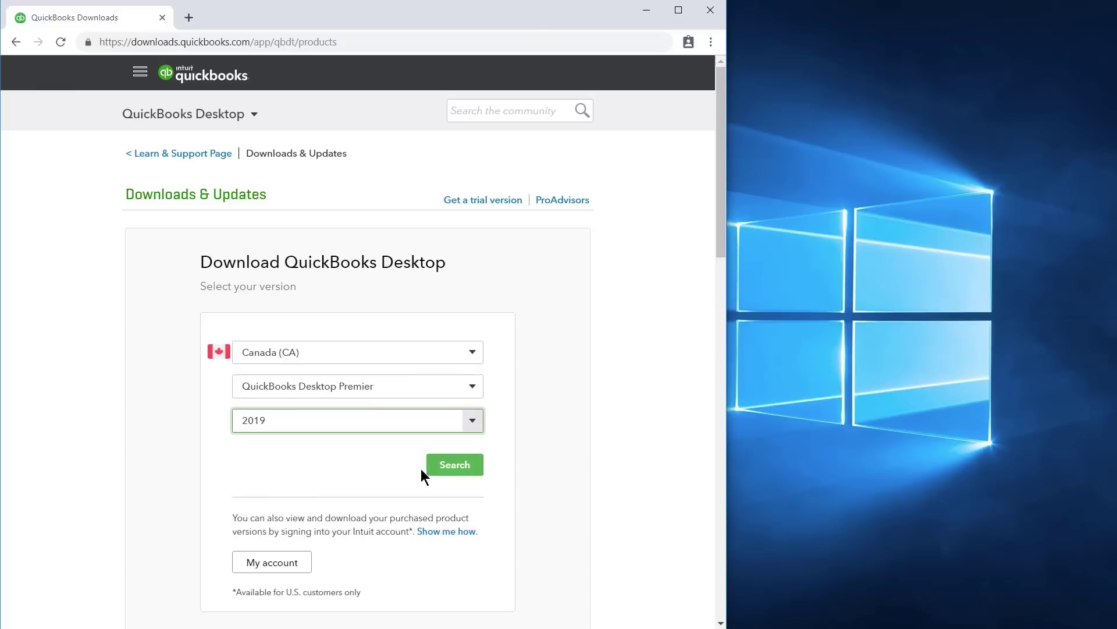
{"action": "left_click", "coordinate": [459, 470]}
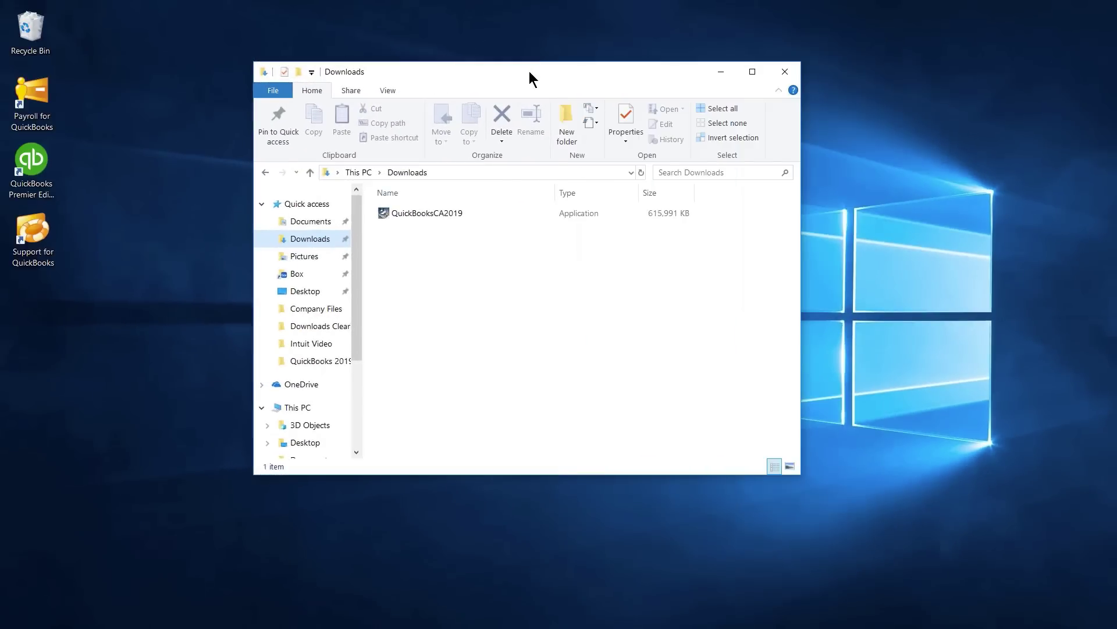
- Run the QuickBooksCA2019 installer as administrator and extract its installation files
{"action": "double_click", "coordinate": [382, 213]}
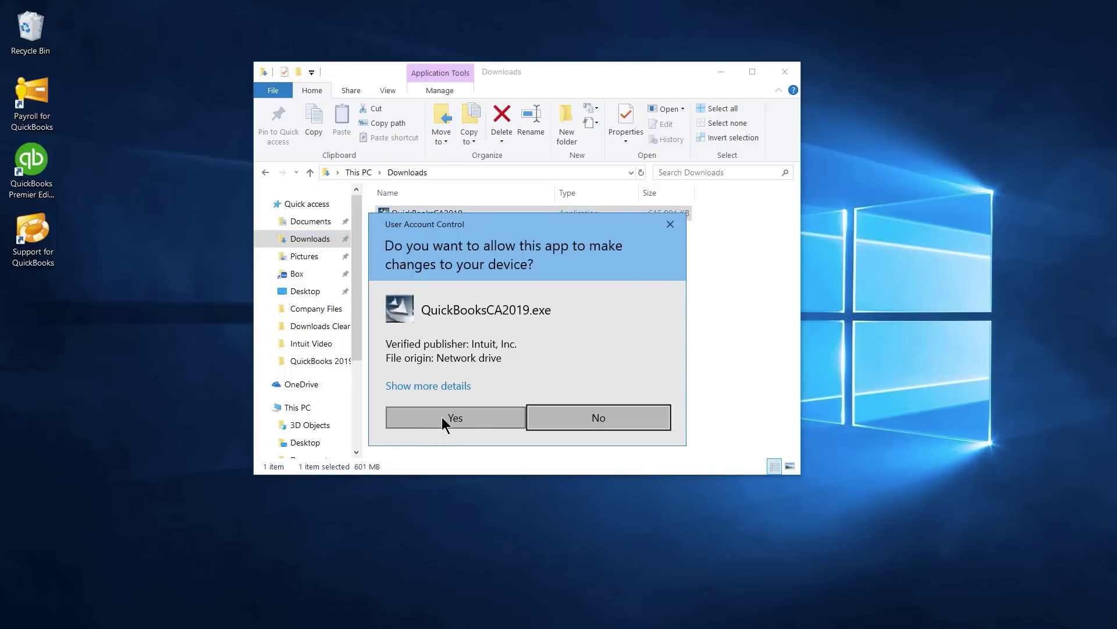
{"action": "left_click", "coordinate": [476, 418]}
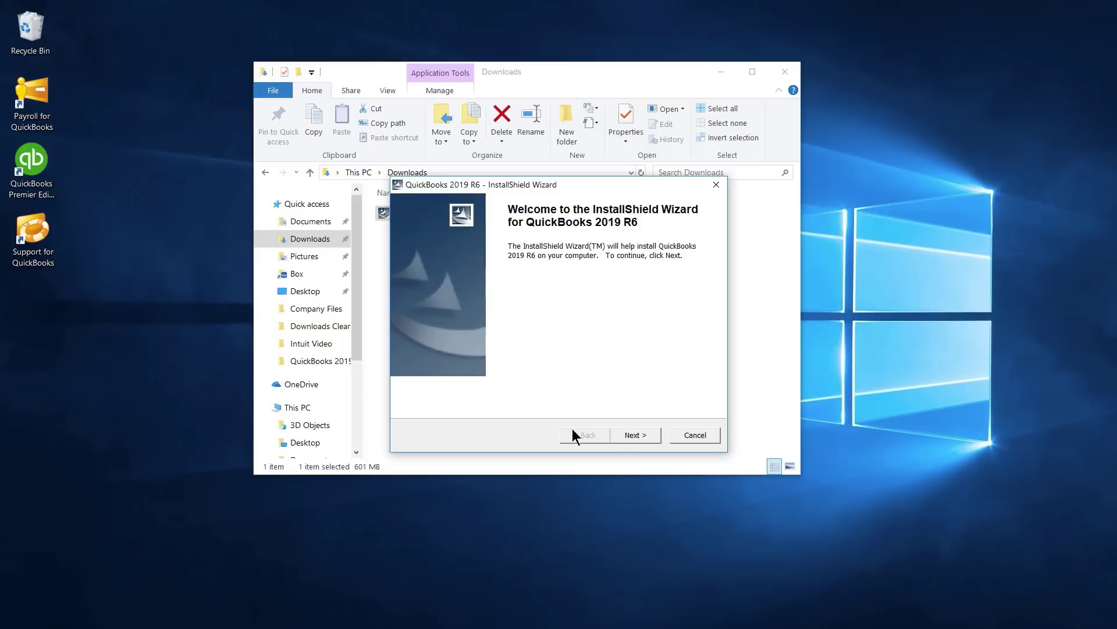
{"action": "left_click", "coordinate": [630, 437]}
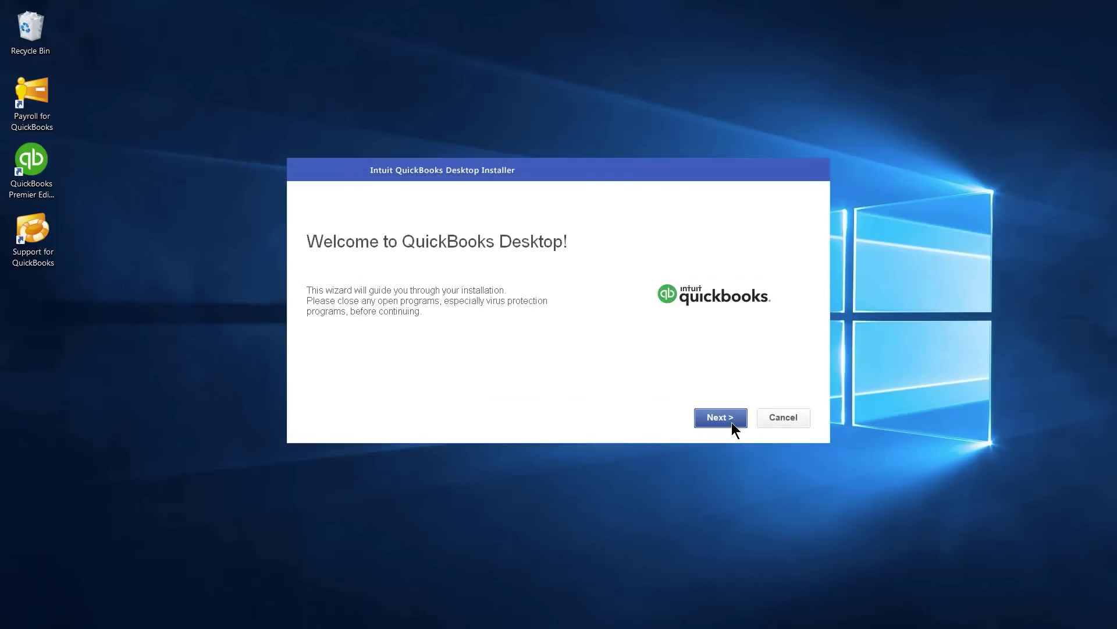
- Accept the QuickBooks licence agreement terms and proceed to installation type
{"action": "left_click", "coordinate": [732, 421]}
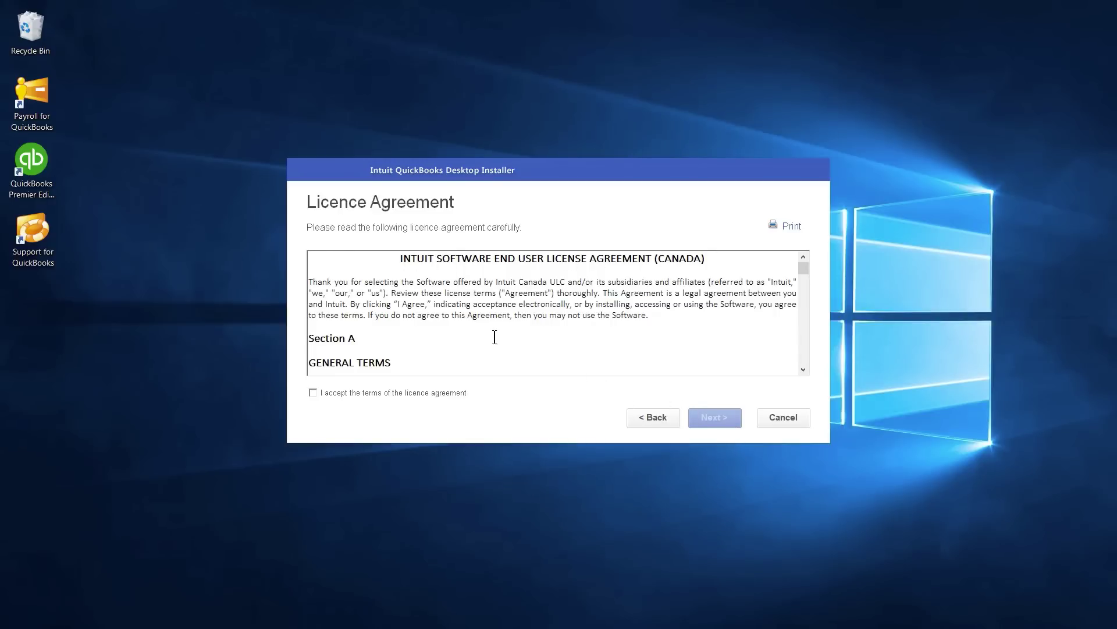
{"action": "left_click", "coordinate": [313, 392]}
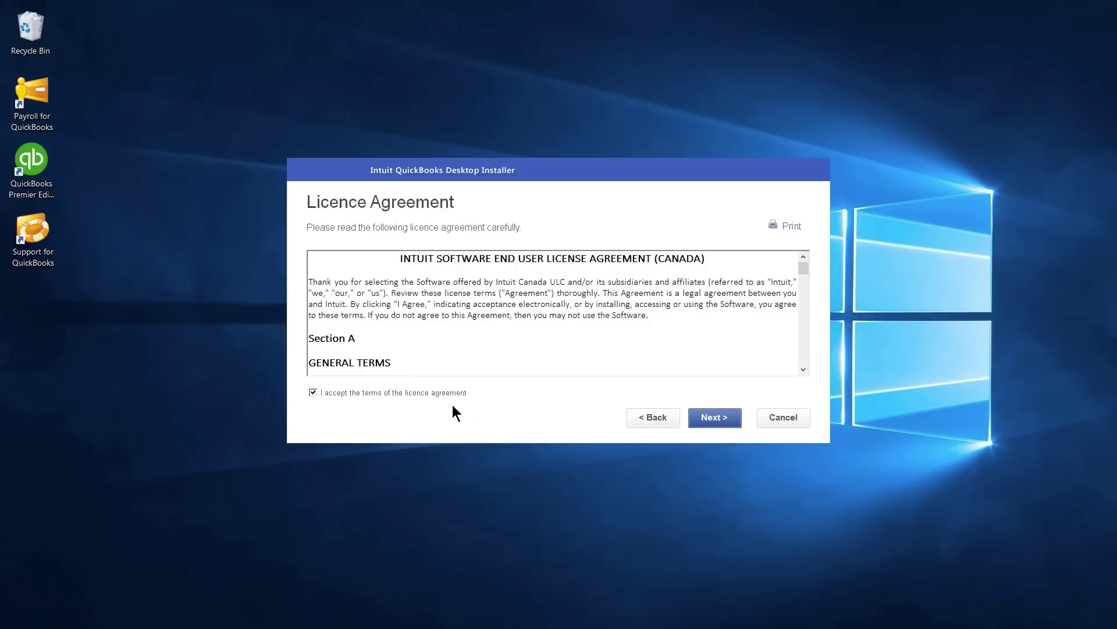
{"action": "left_click", "coordinate": [698, 420]}
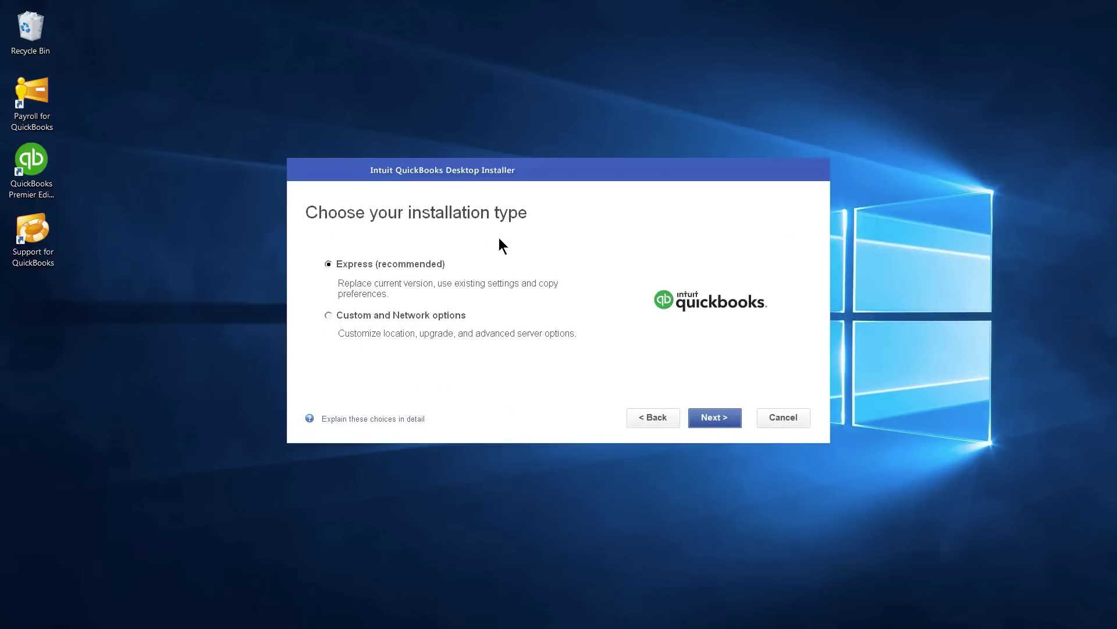
- Look over the Custom and Network options, then go with Express (recommended) installation
{"action": "left_click", "coordinate": [330, 316]}
{"action": "left_click", "coordinate": [725, 423]}
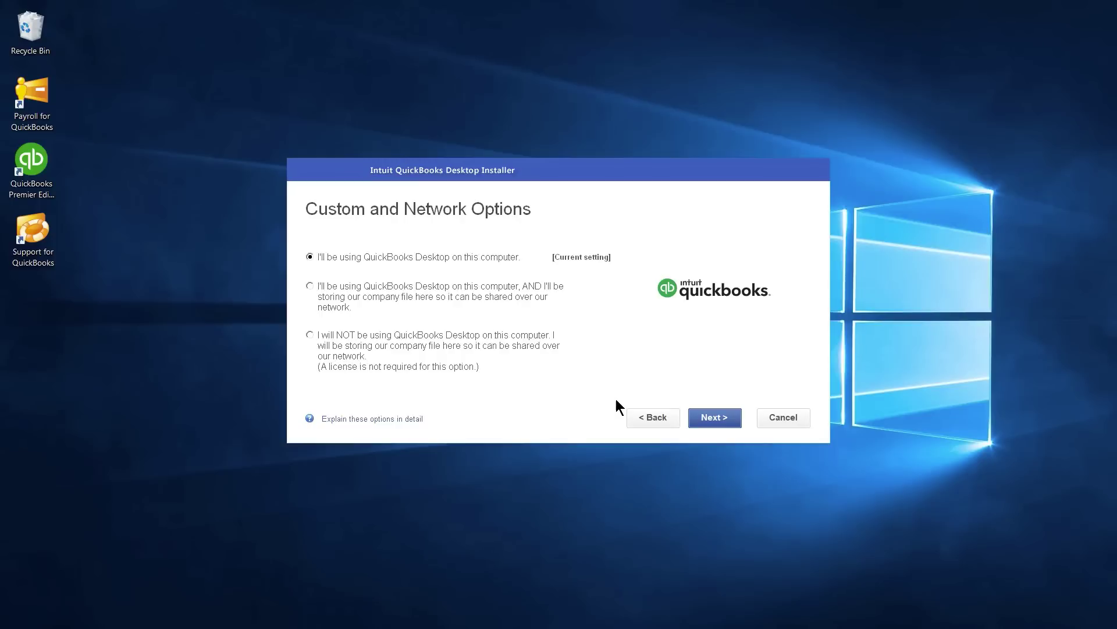
{"action": "left_click", "coordinate": [655, 419]}
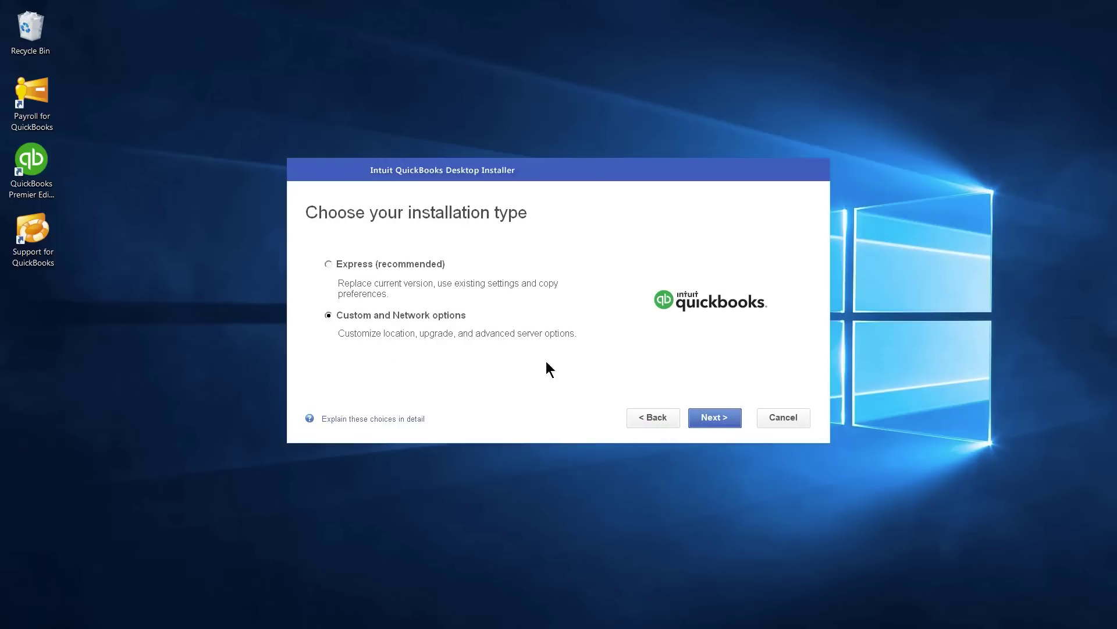
{"action": "left_click", "coordinate": [330, 264]}
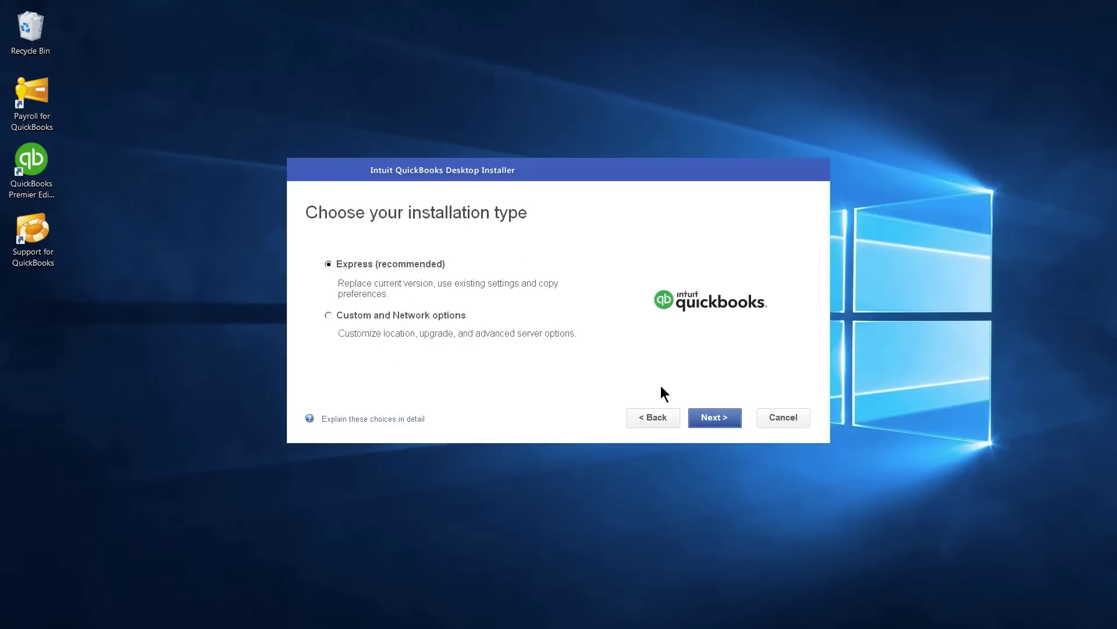
{"action": "left_click", "coordinate": [715, 417]}
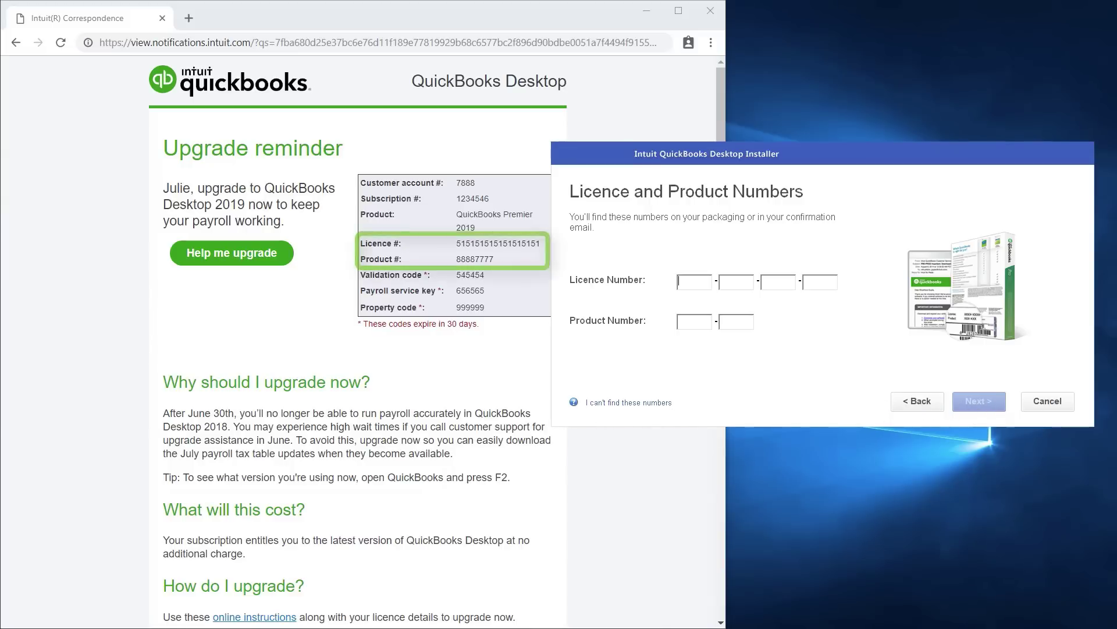
- Enter the licence and product numbers from the upgrade email and continue
{"action": "type", "text": "5151515151"}
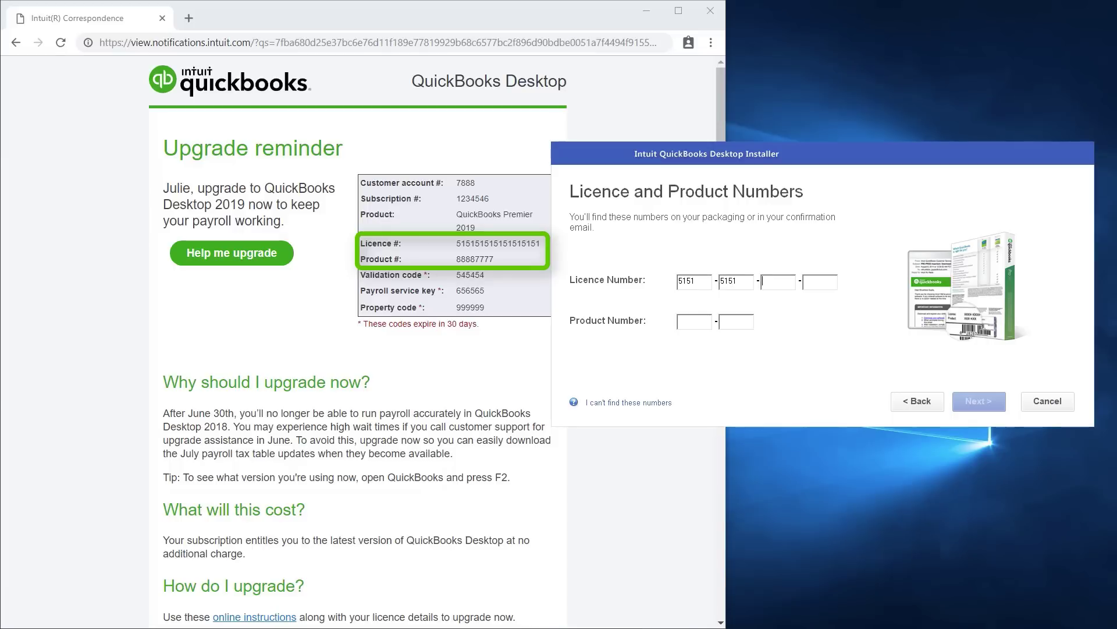
{"action": "type", "text": "51515888877"}
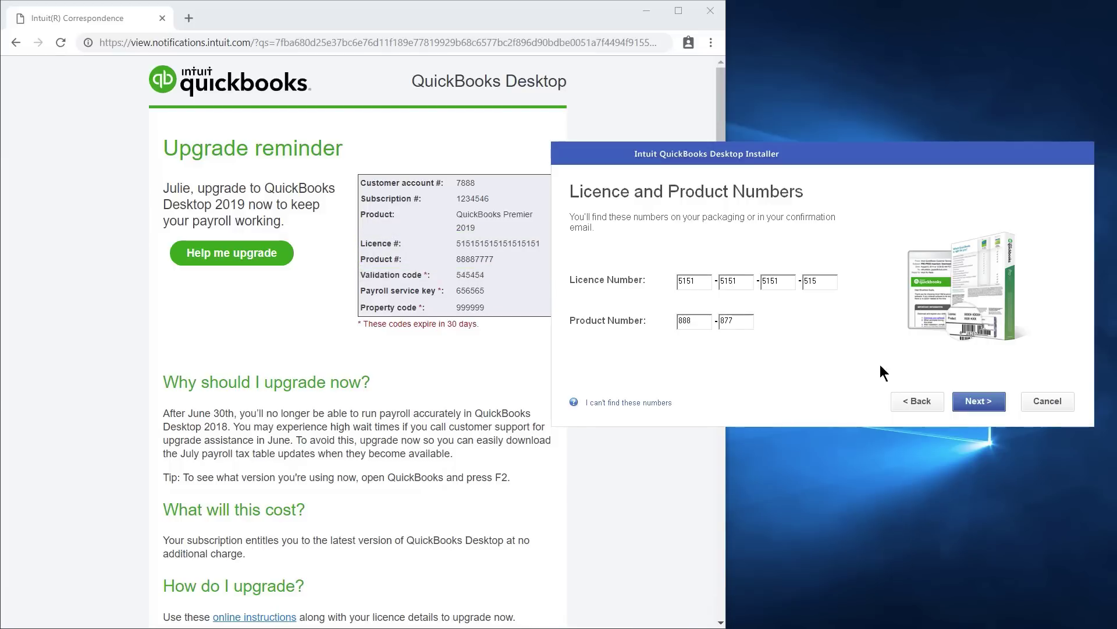
{"action": "left_click", "coordinate": [992, 403]}
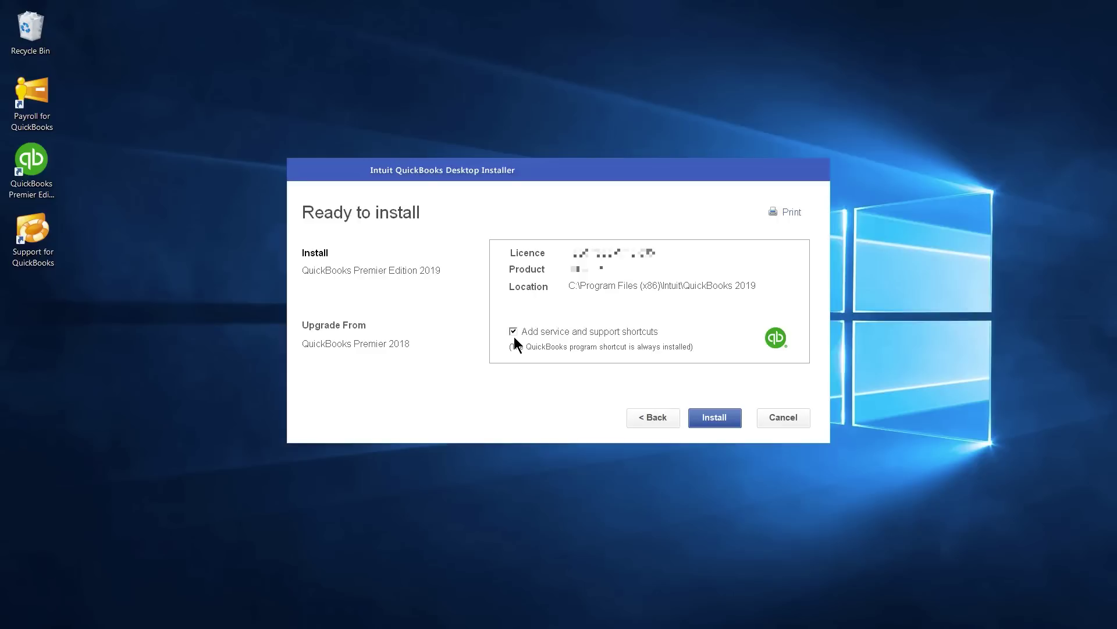
- Install QuickBooks Premier Edition 2019 and launch it once installation completes
{"action": "left_click", "coordinate": [728, 425]}
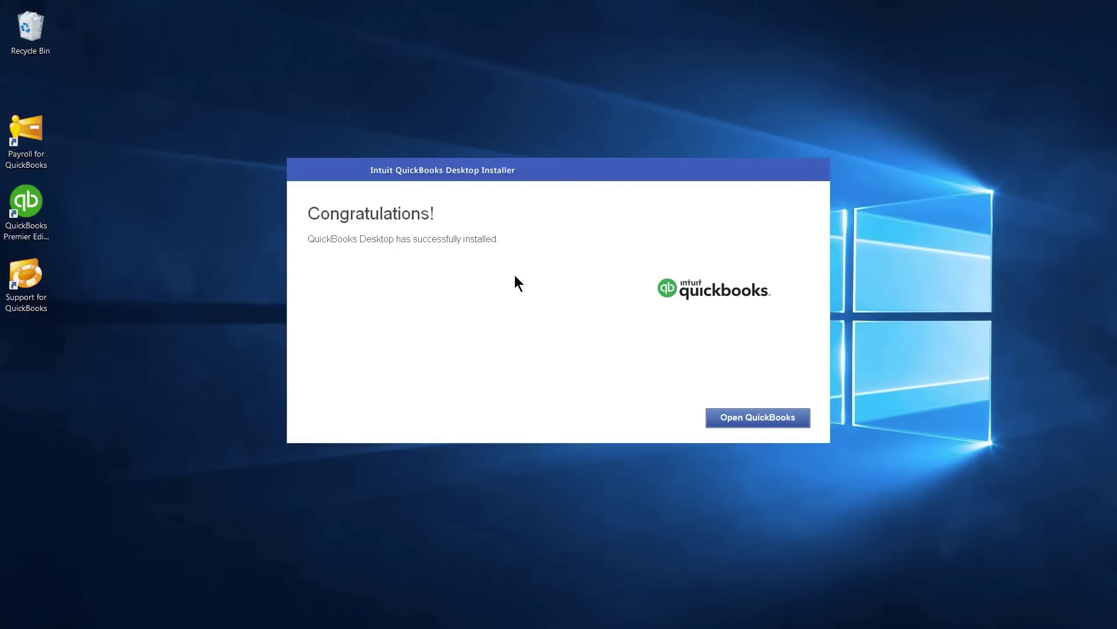
{"action": "left_click", "coordinate": [784, 423]}
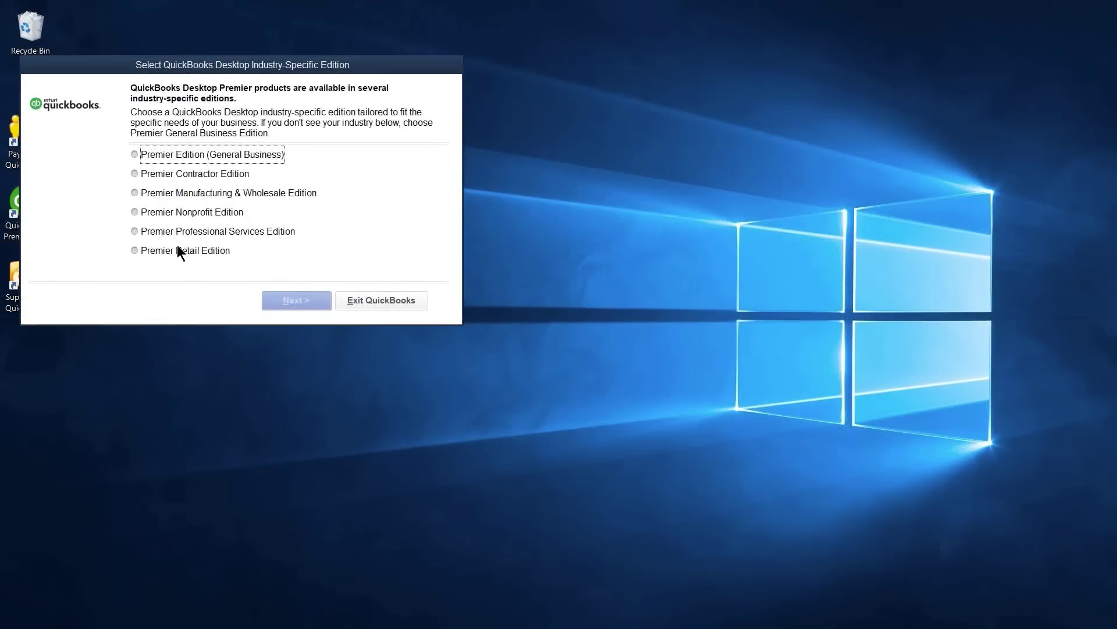
- Set up the Premier Edition (General Business) and accept downloading updates now
{"action": "left_click", "coordinate": [135, 154]}
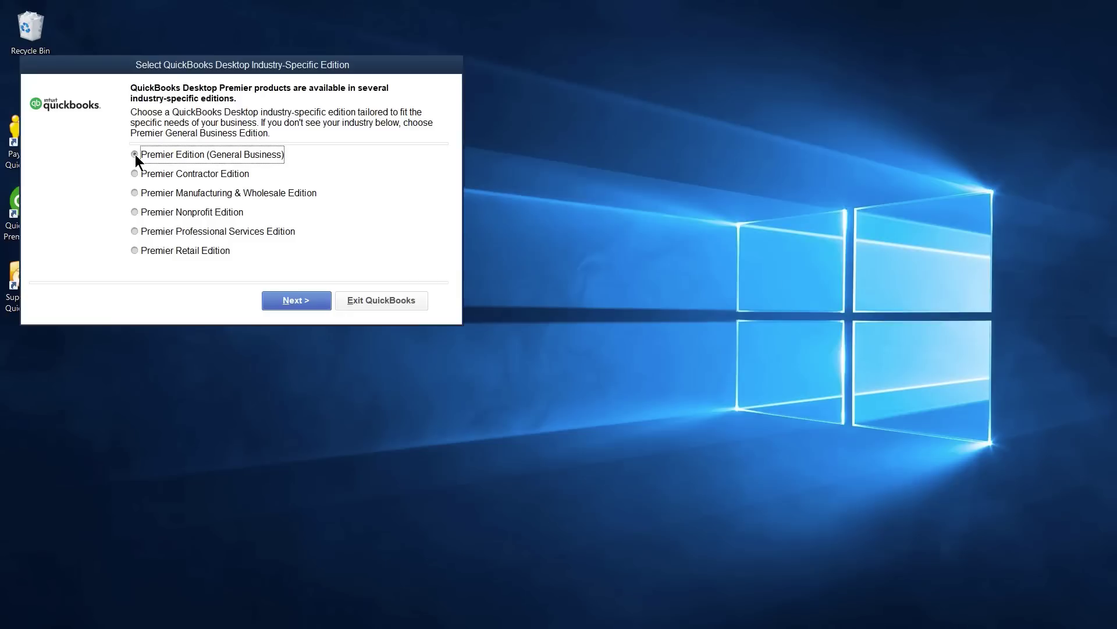
{"action": "left_click", "coordinate": [302, 303]}
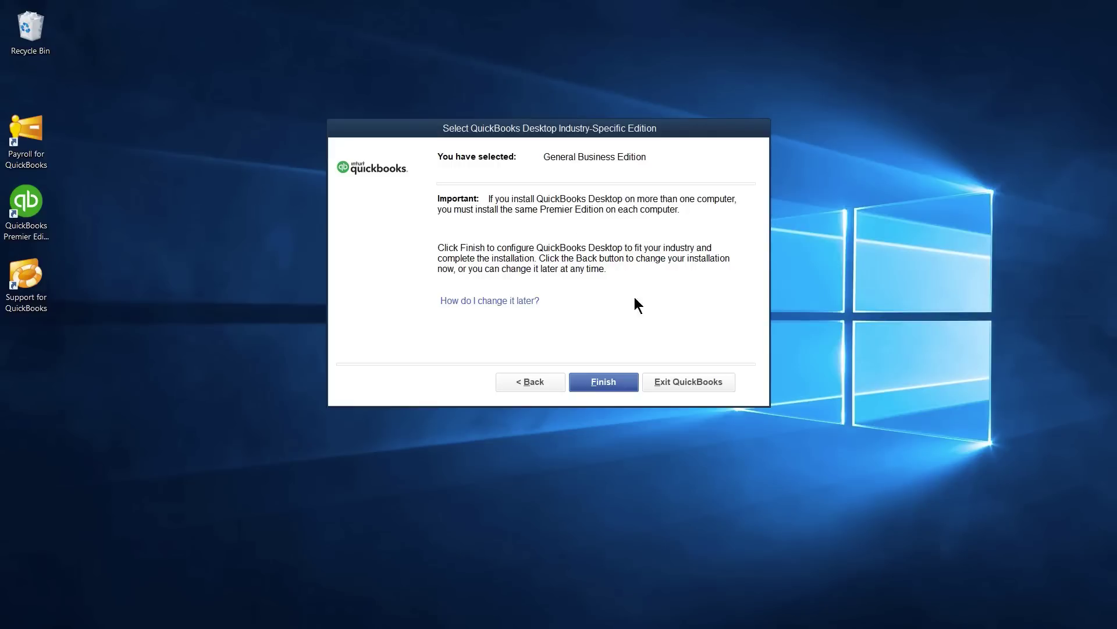
{"action": "left_click", "coordinate": [589, 383]}
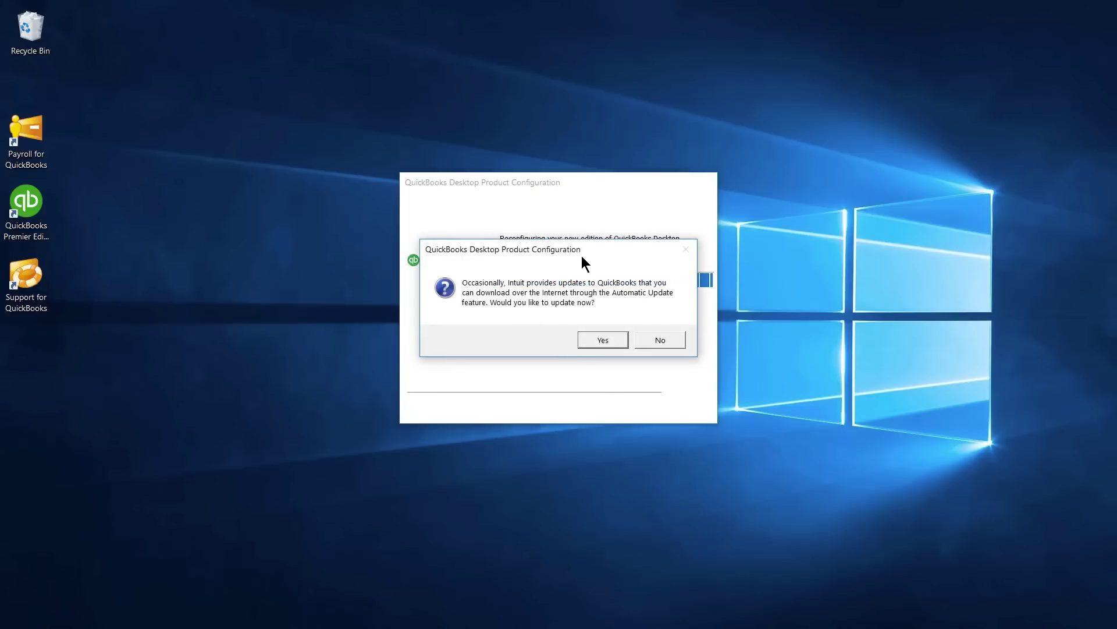
{"action": "left_click", "coordinate": [614, 341]}
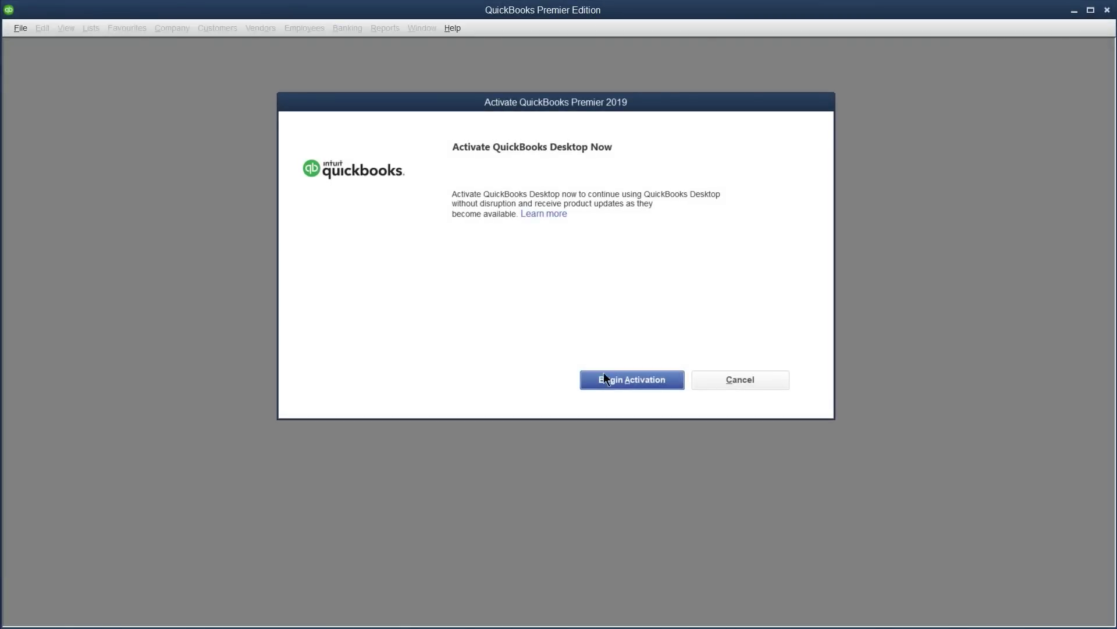
- Begin activation, dismiss registration, and enter the validation code from About QuickBooks using Ctrl+R+P
{"action": "left_click", "coordinate": [664, 387]}
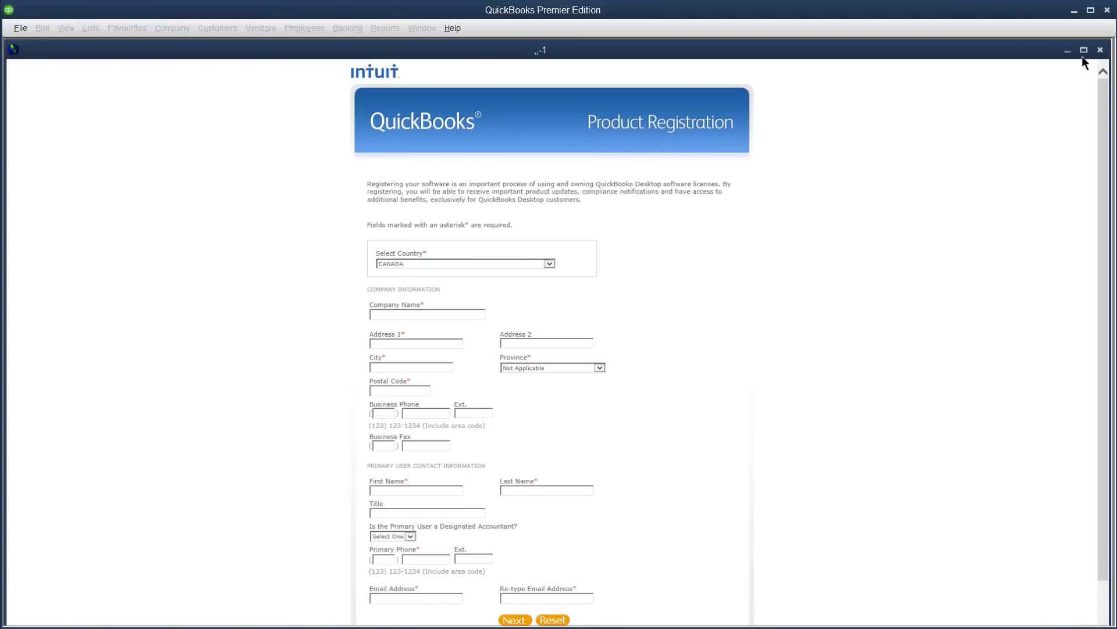
{"action": "left_click", "coordinate": [1101, 51]}
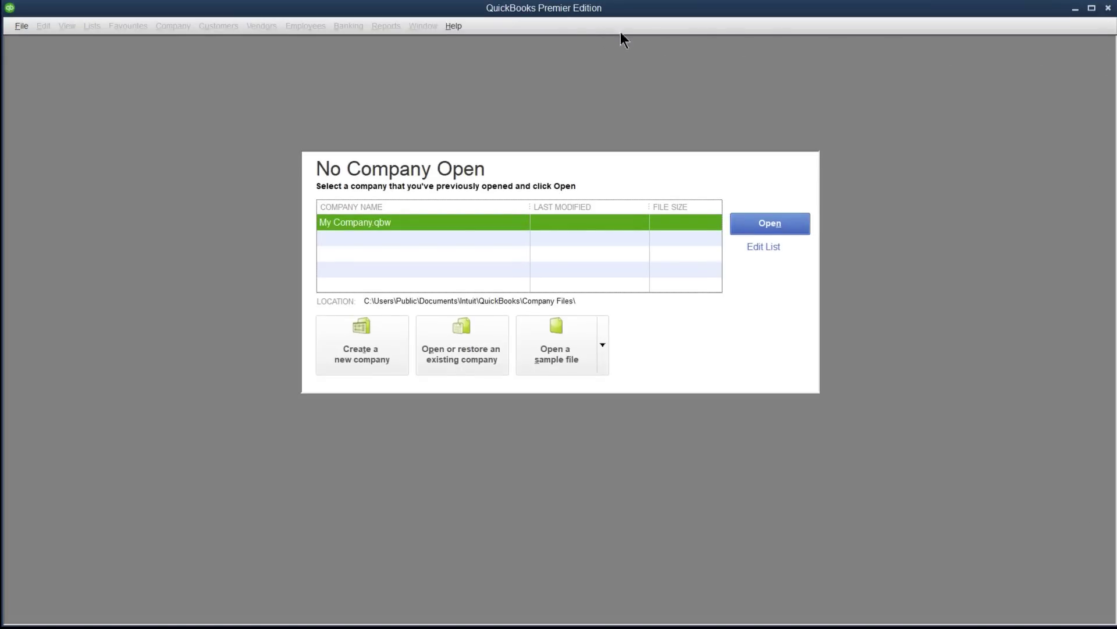
{"action": "left_click", "coordinate": [455, 27]}
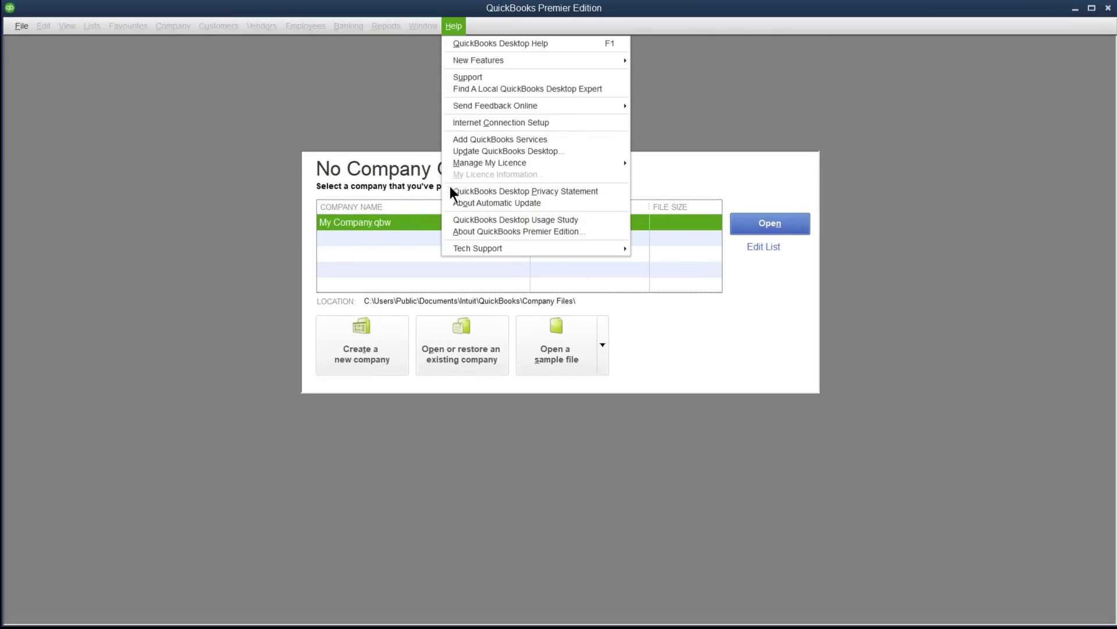
{"action": "left_click", "coordinate": [507, 232]}
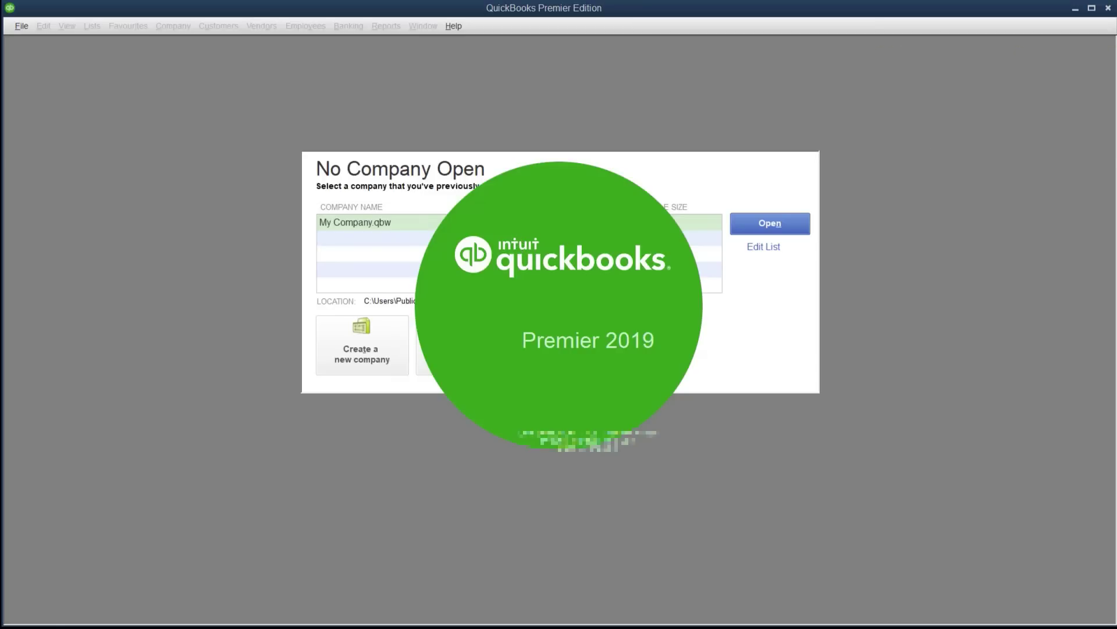
{"action": "key", "text": "ctrl+r+p"}
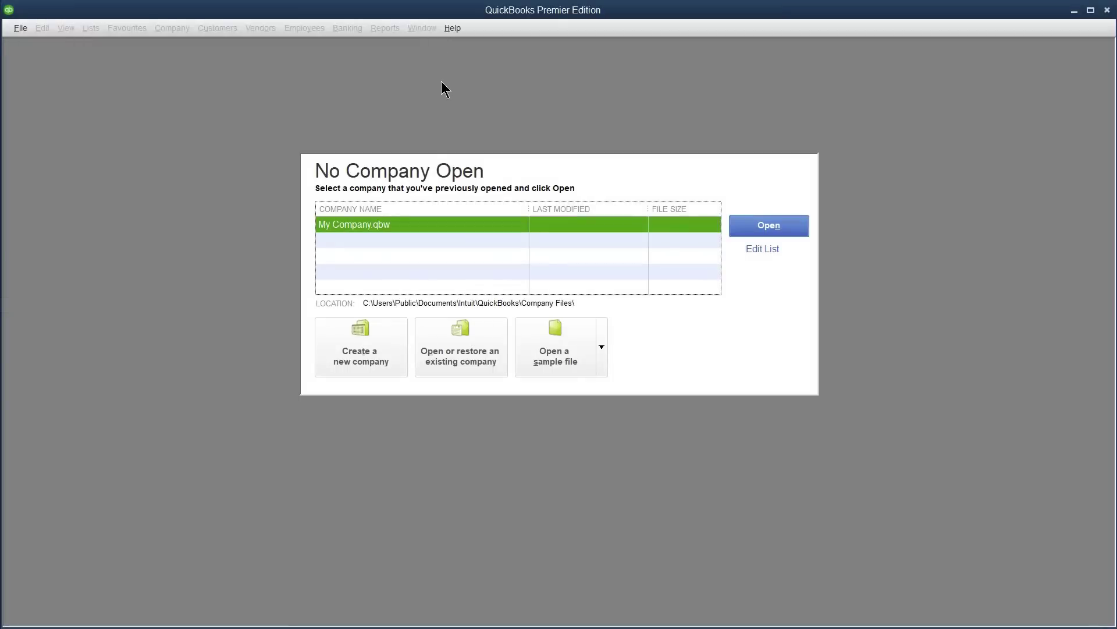
- Open the company file My Company from the Company Files folder
{"action": "left_click", "coordinate": [422, 365]}
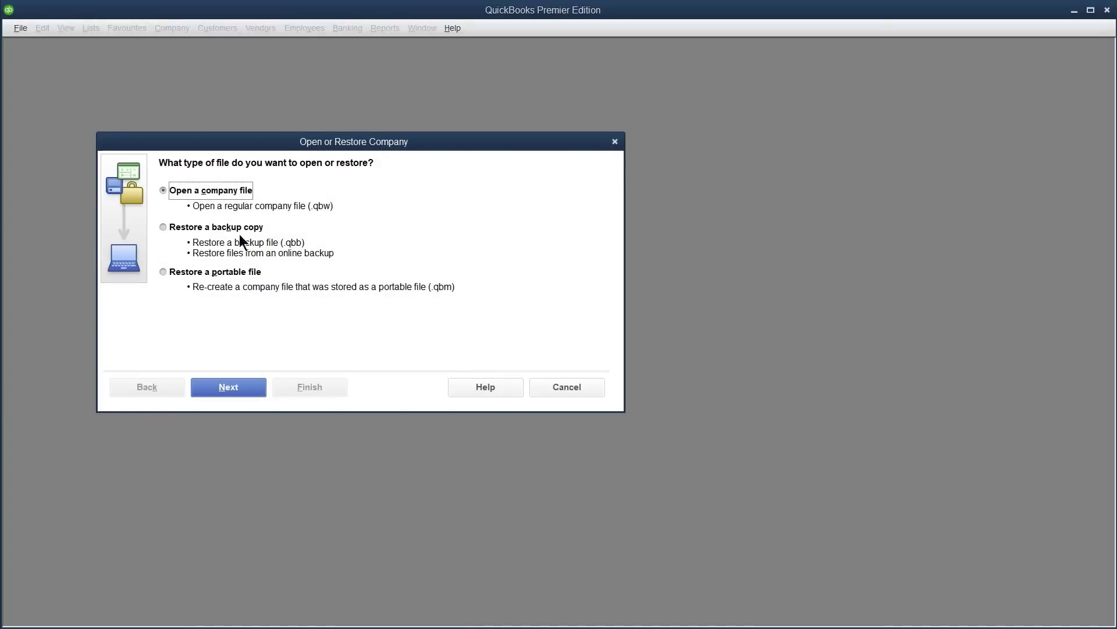
{"action": "left_click", "coordinate": [247, 389]}
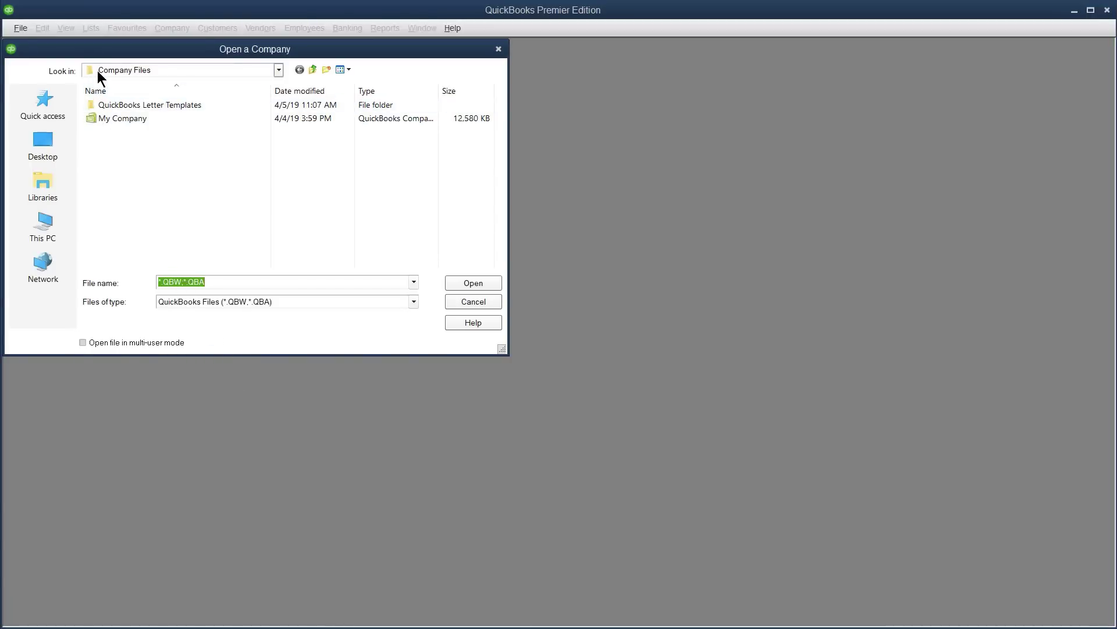
{"action": "left_click", "coordinate": [278, 72]}
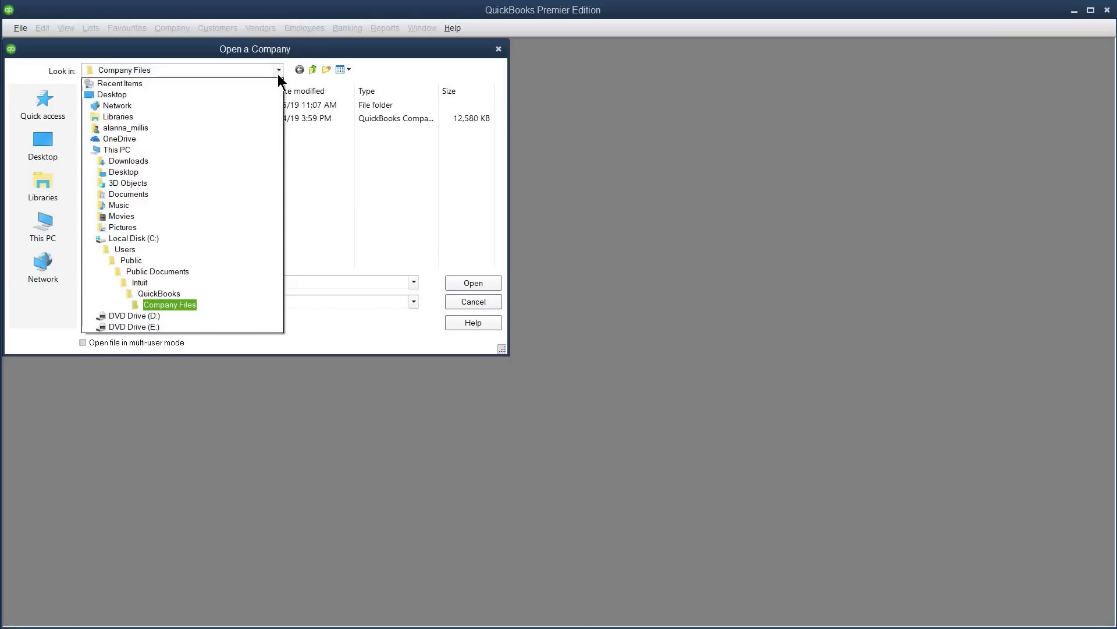
{"action": "left_click", "coordinate": [279, 75]}
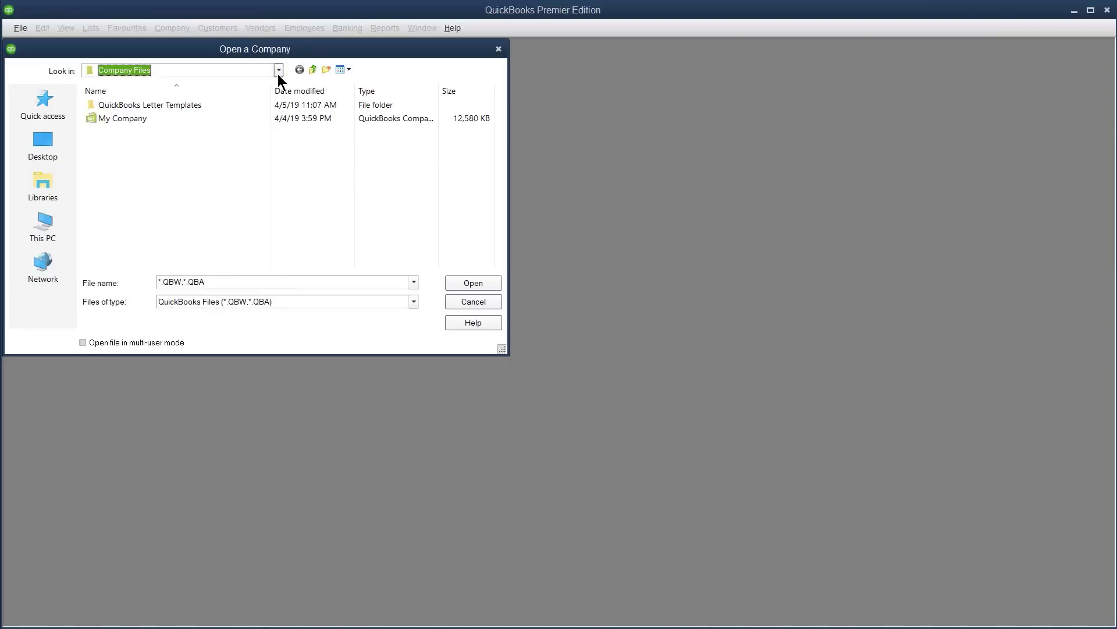
{"action": "left_click", "coordinate": [108, 119]}
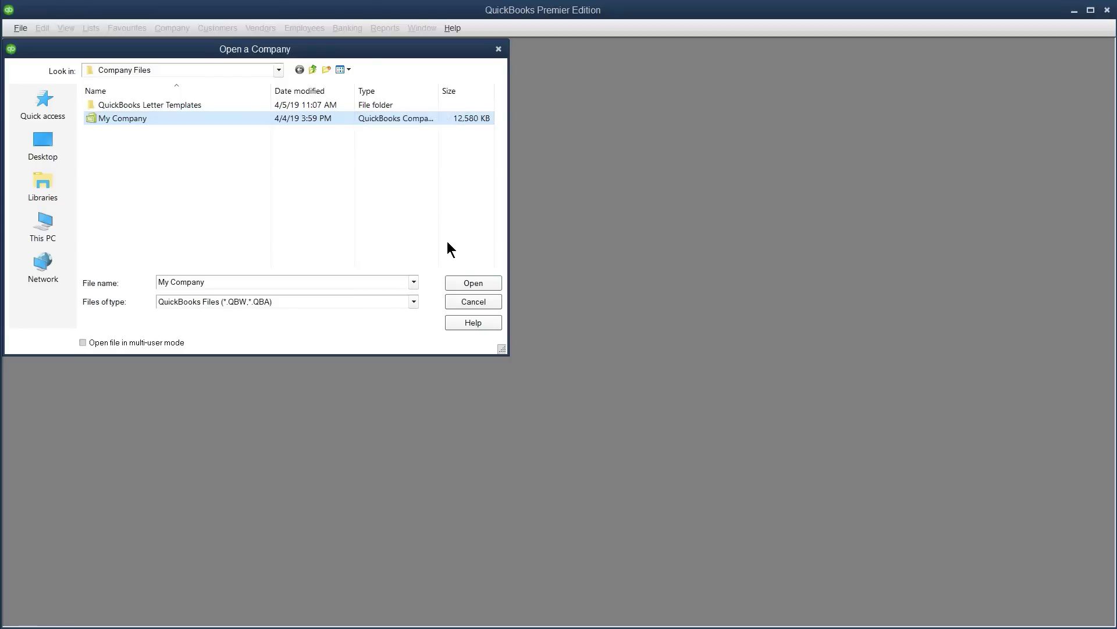
{"action": "left_click", "coordinate": [483, 284]}
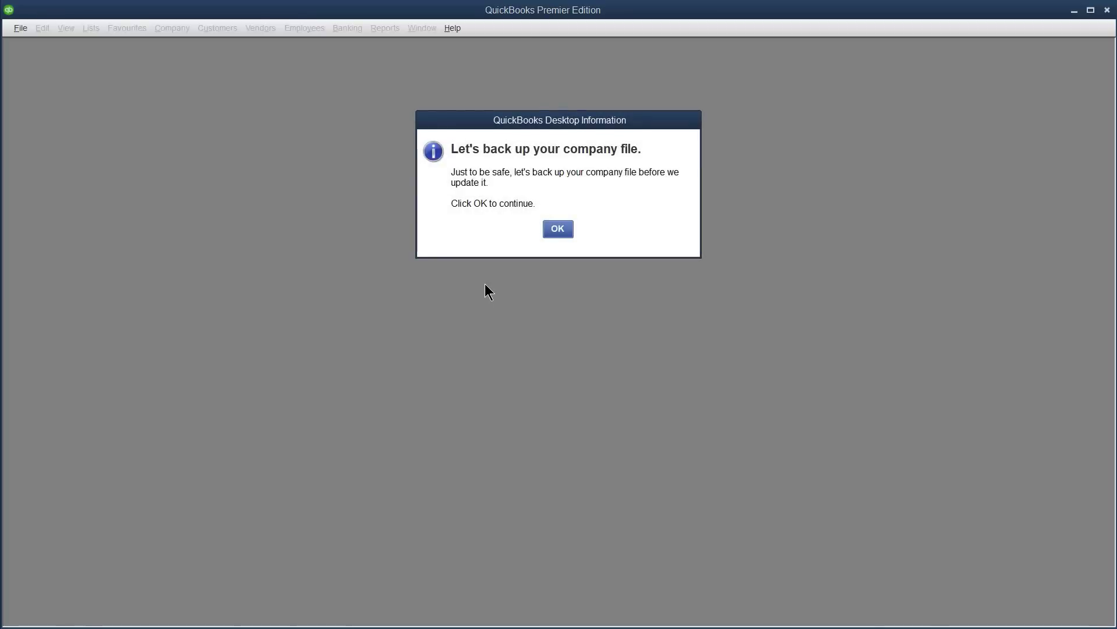
- Save a backup copy of My Company and update it to the 2019 version
{"action": "left_click", "coordinate": [561, 233]}
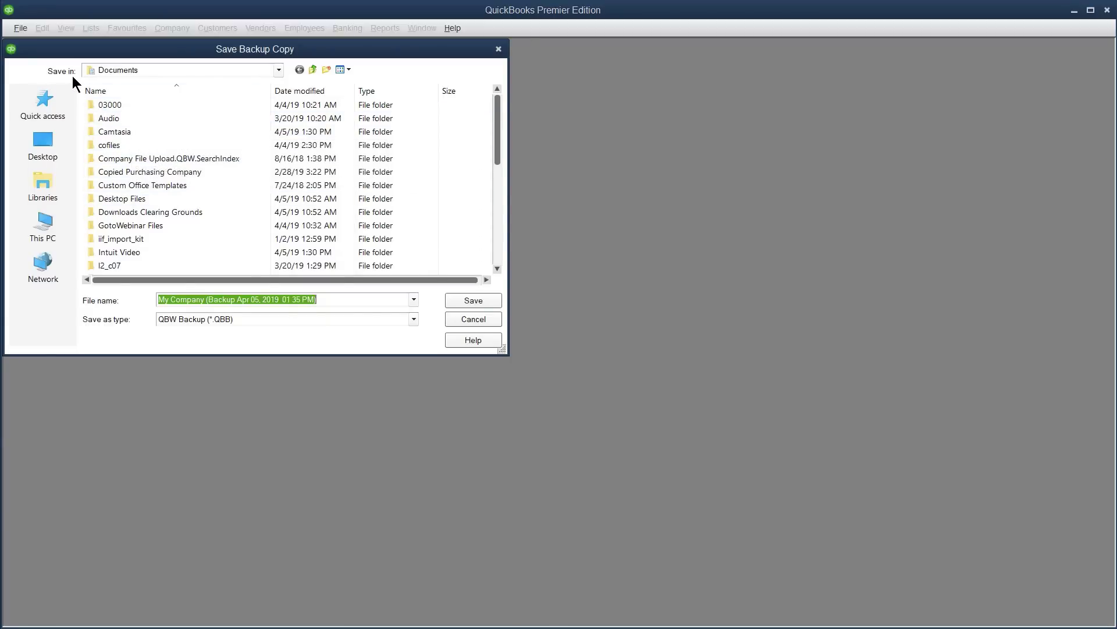
{"action": "left_click", "coordinate": [482, 302]}
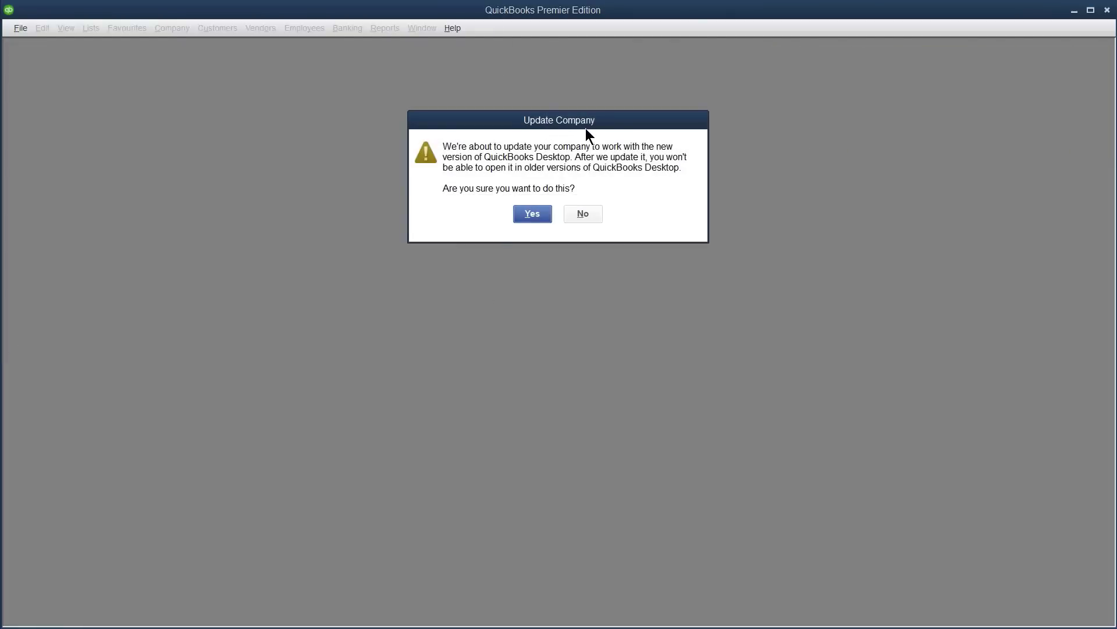
{"action": "left_click", "coordinate": [533, 221]}
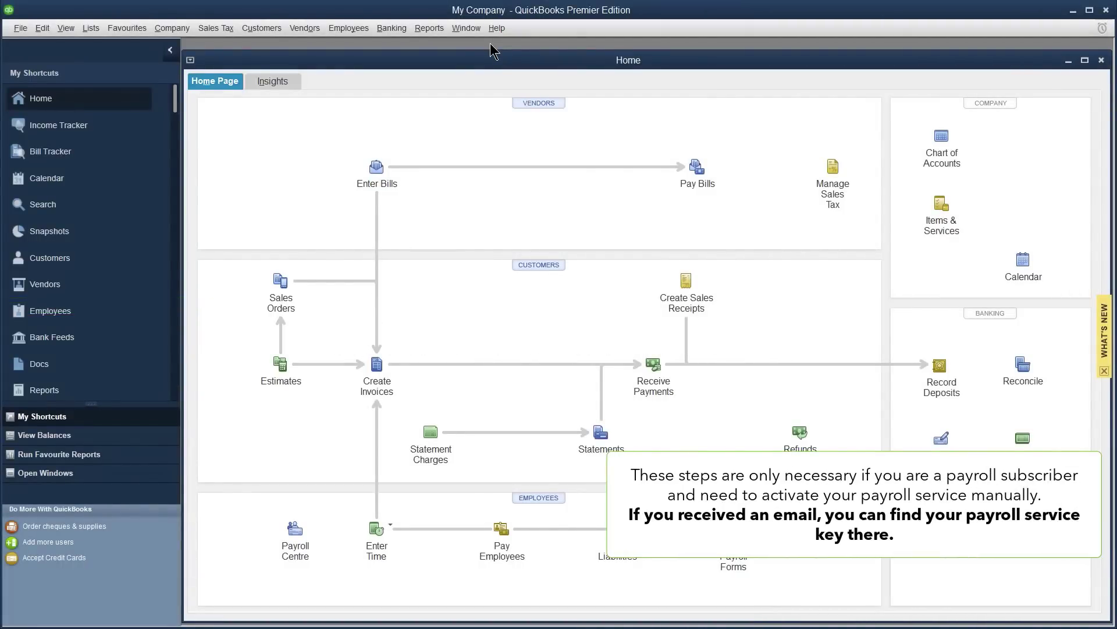
- Enter the payroll service key under Employees > My Payroll Service > Manage Service Key
{"action": "left_click", "coordinate": [349, 28]}
{"action": "mouse_move", "coordinate": [385, 158]}
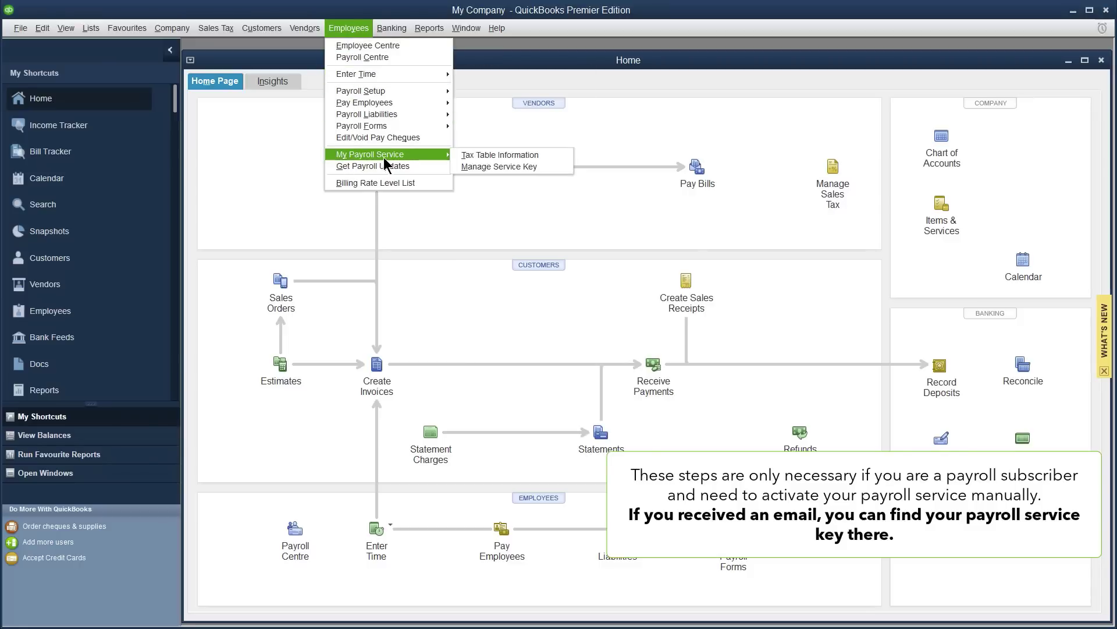
{"action": "left_click", "coordinate": [501, 168]}
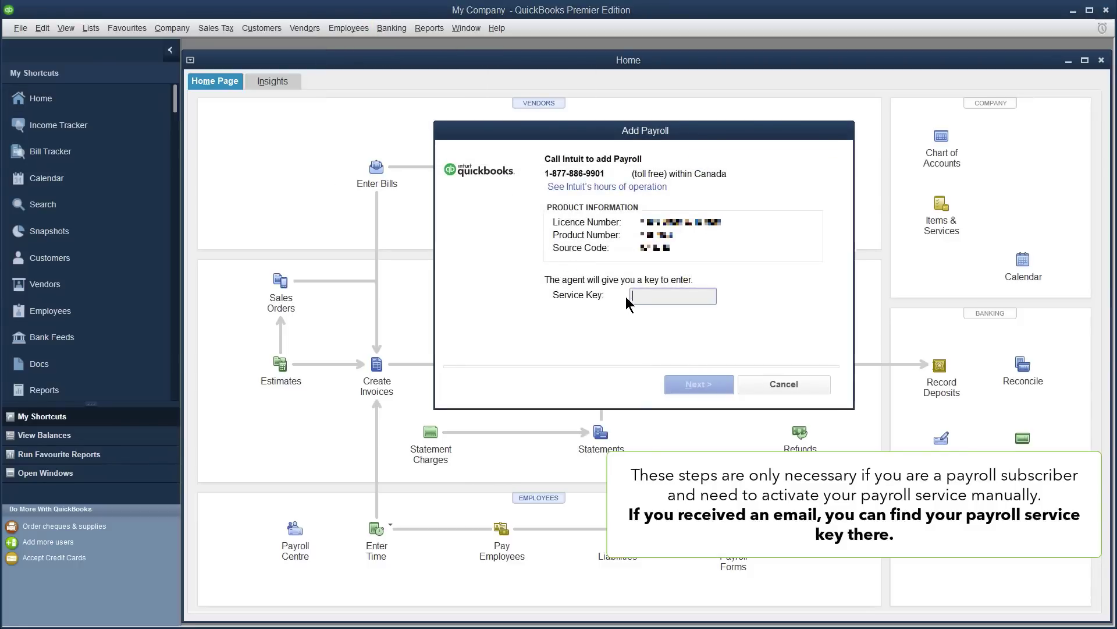
{"action": "left_click", "coordinate": [636, 297]}
{"action": "type", "text": "71"}
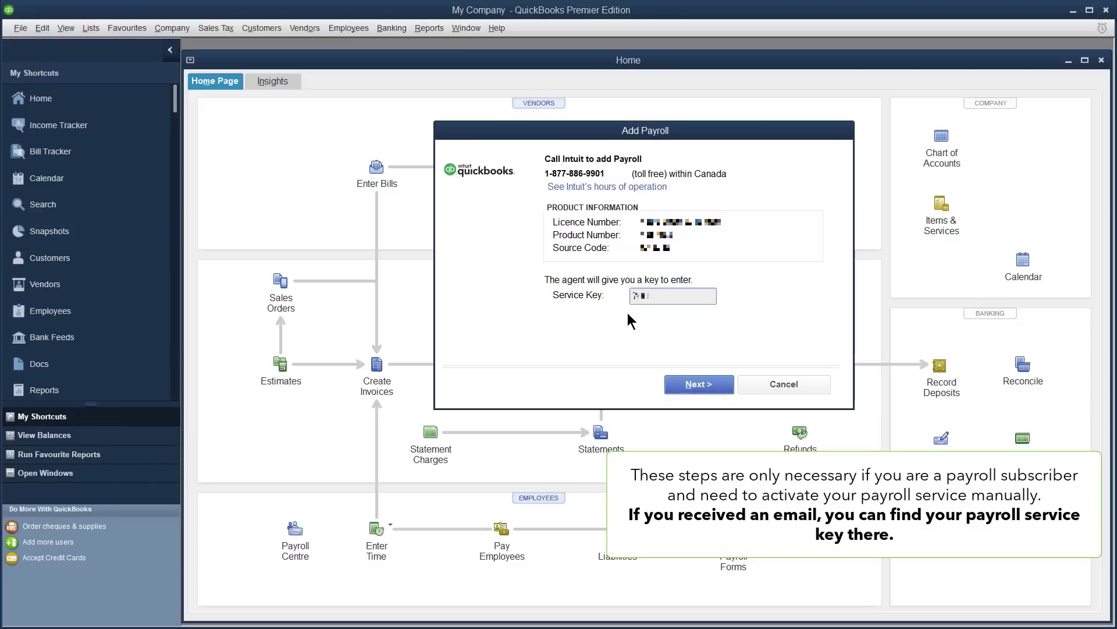
{"action": "type", "text": "?????????"}
{"action": "left_click", "coordinate": [710, 390]}
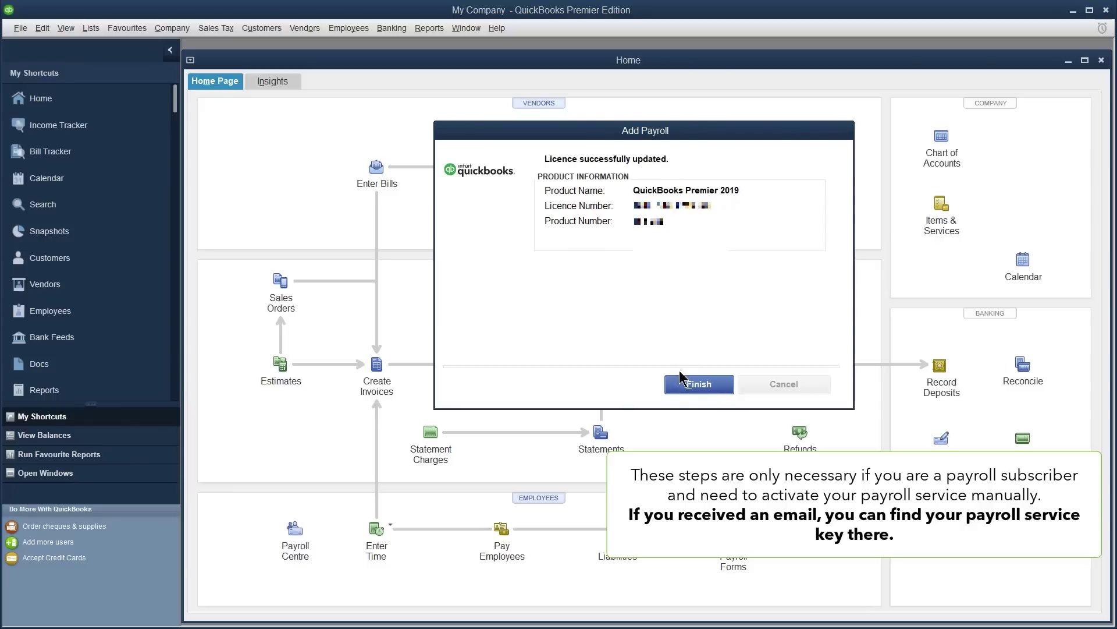
{"action": "left_click", "coordinate": [714, 387]}
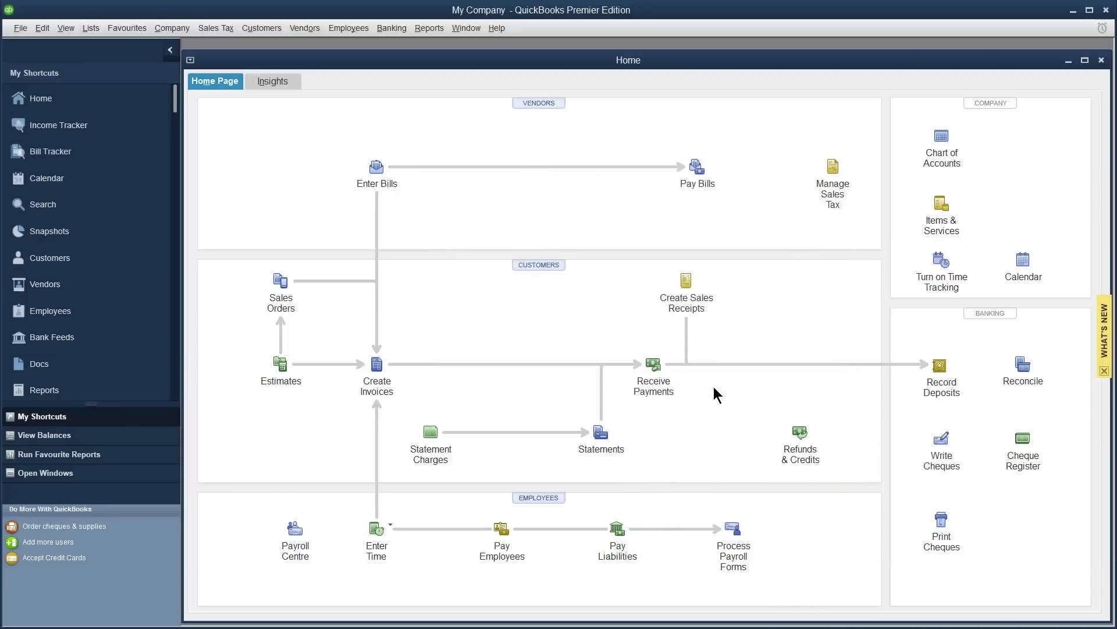